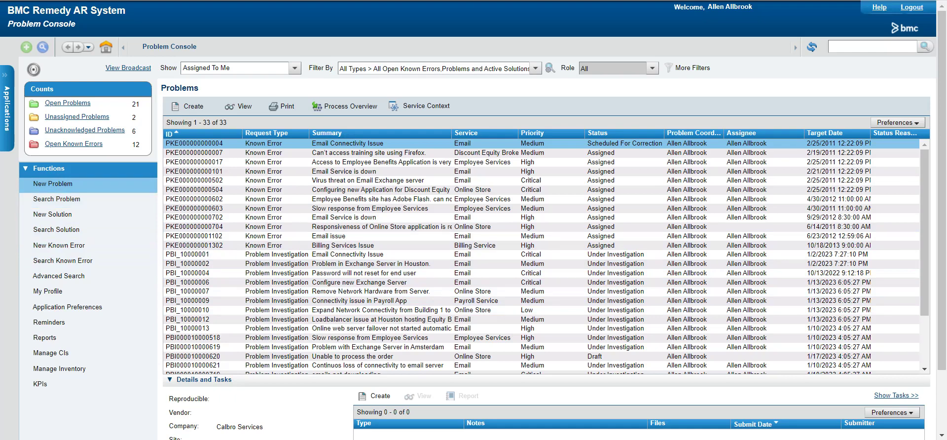
Choose New Problem under Problem Management in the Applications menu
mouse_move(69, 305)
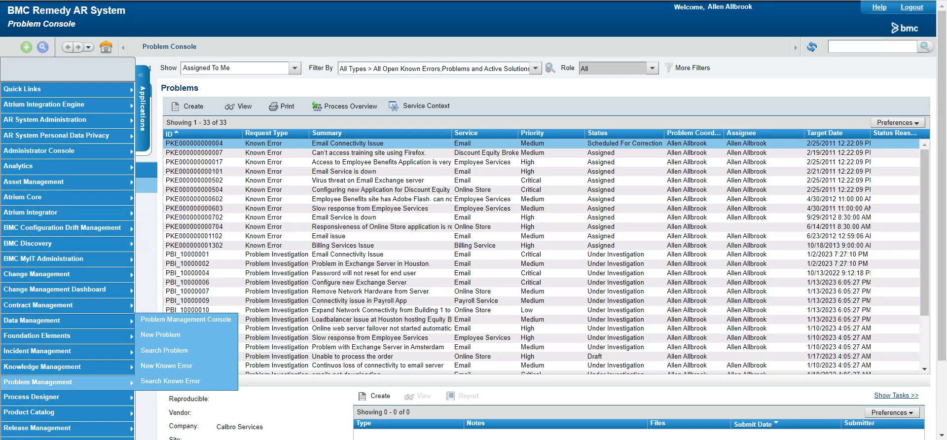
mouse_move(70, 382)
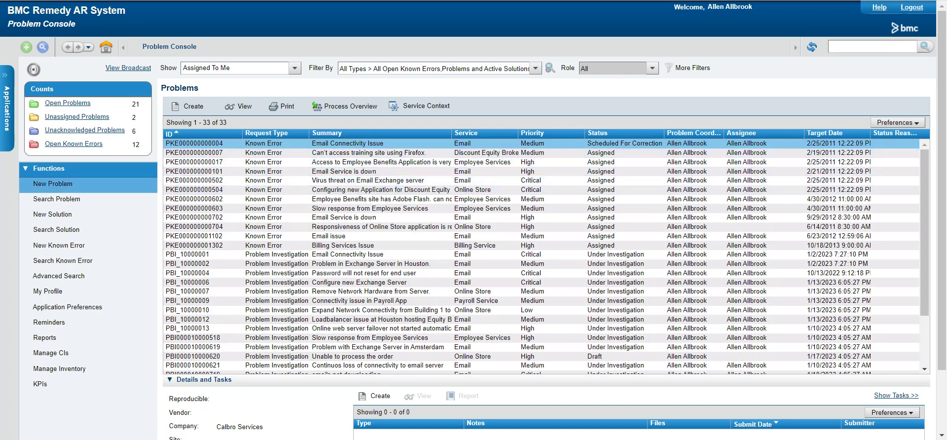
click(53, 184)
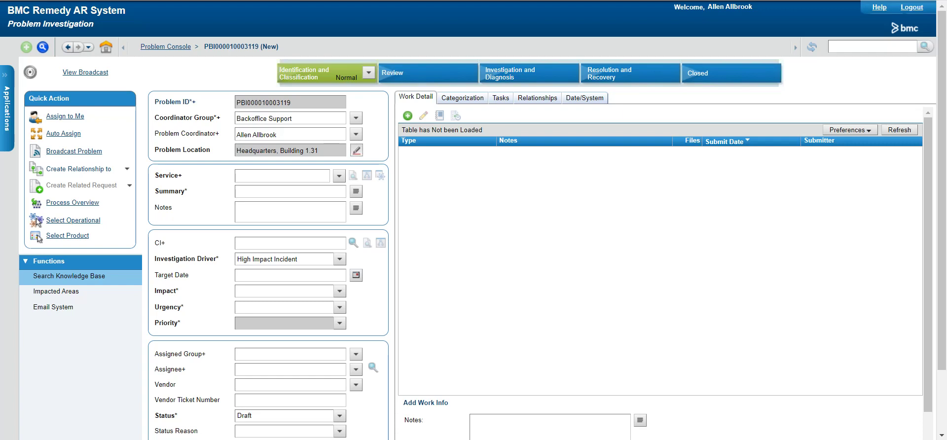
click(340, 259)
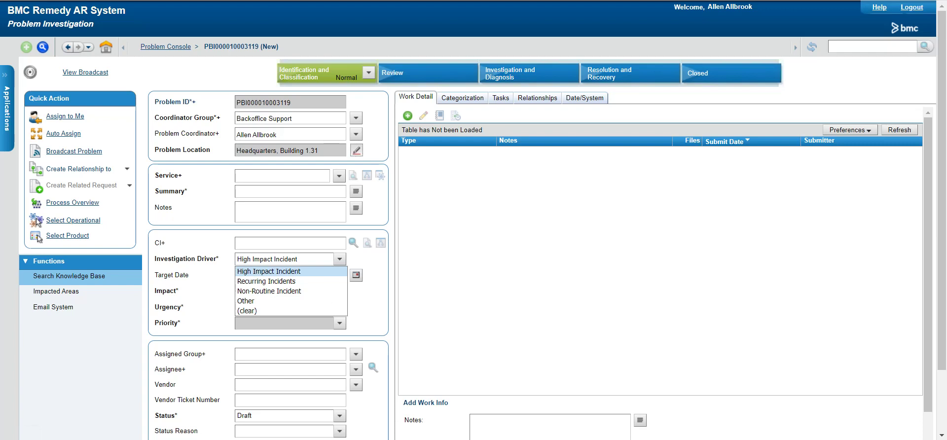
key(Down)
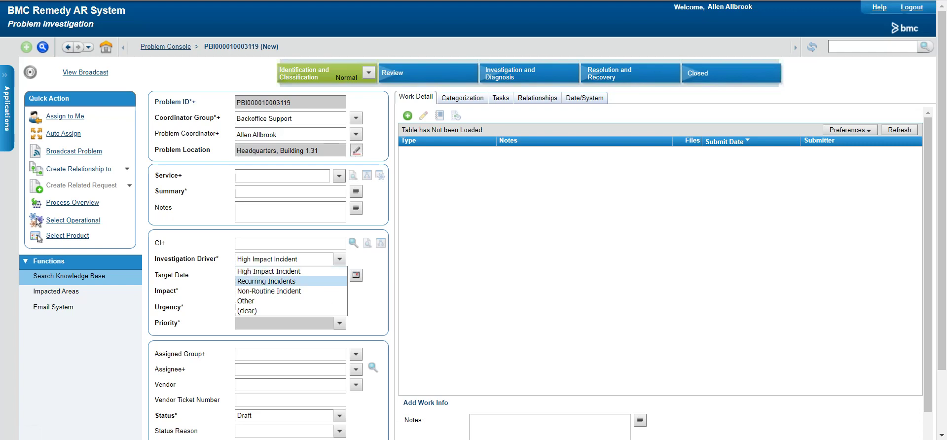
key(Up)
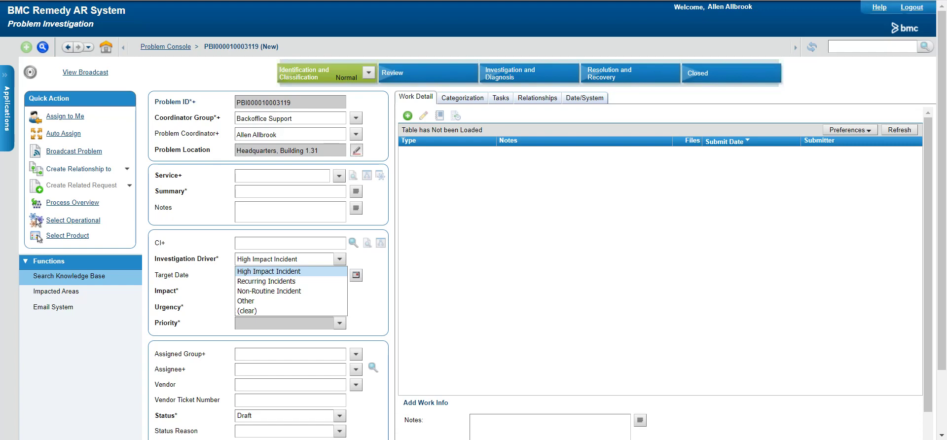
key(Down)
key(Down)
key(Up)
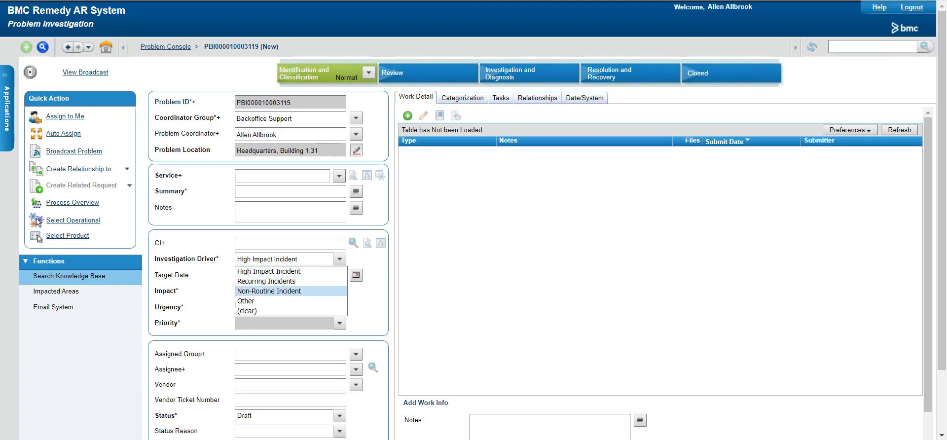
key(Escape)
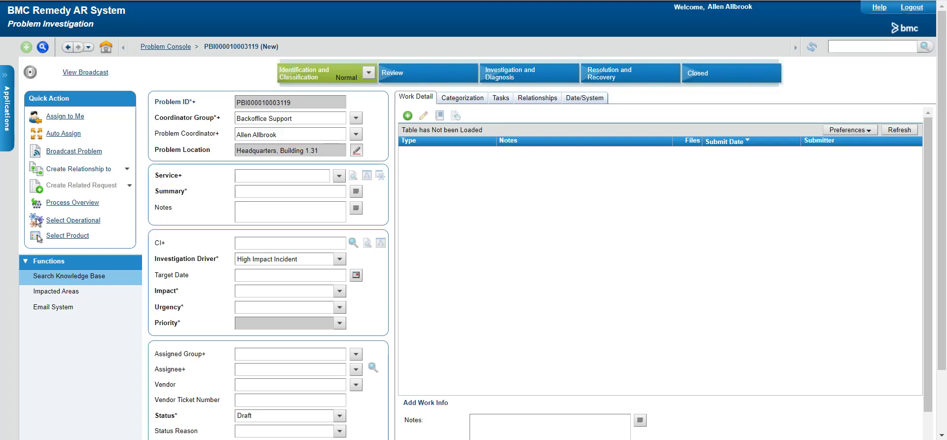
Set the Service to Network, replacing the Email picked at first
click(339, 176)
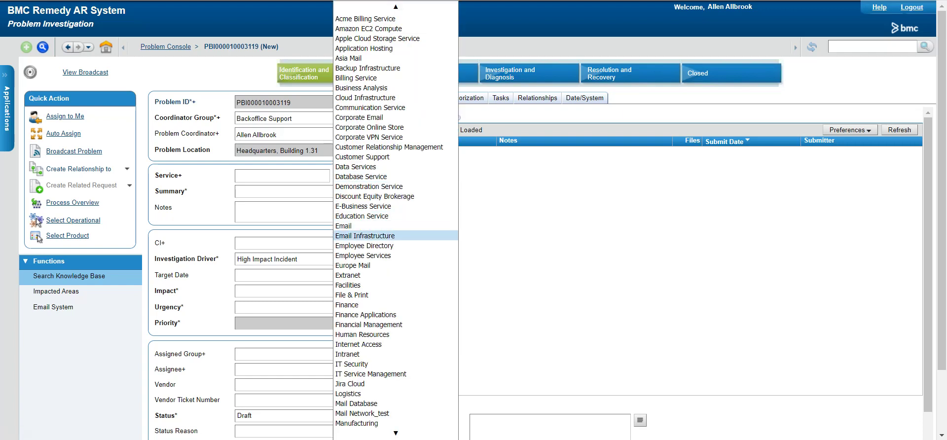
key(Up)
key(Up)
key(Up)
key(Up)
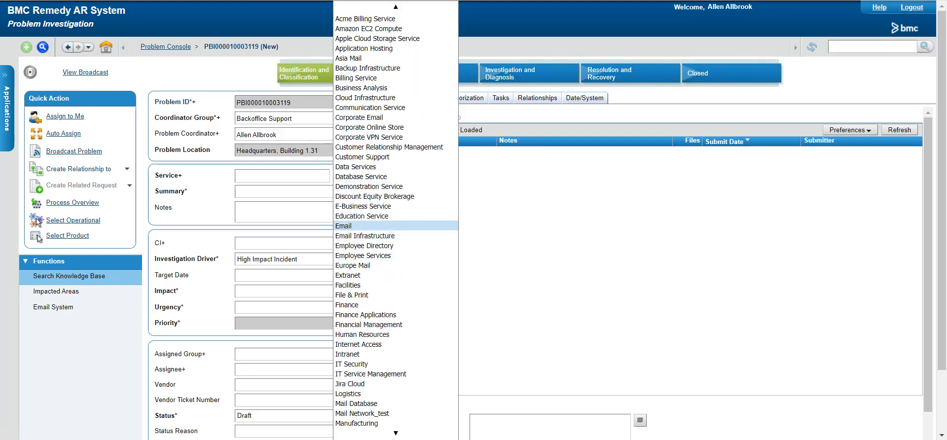
key(Return)
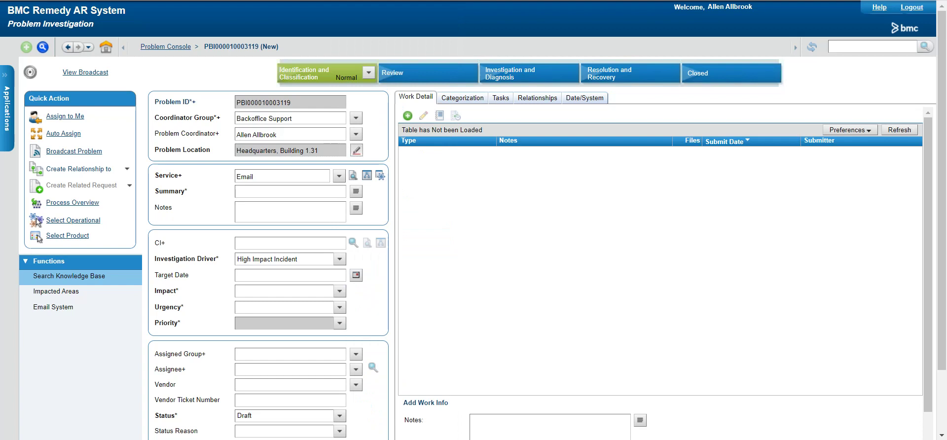
key(Down)
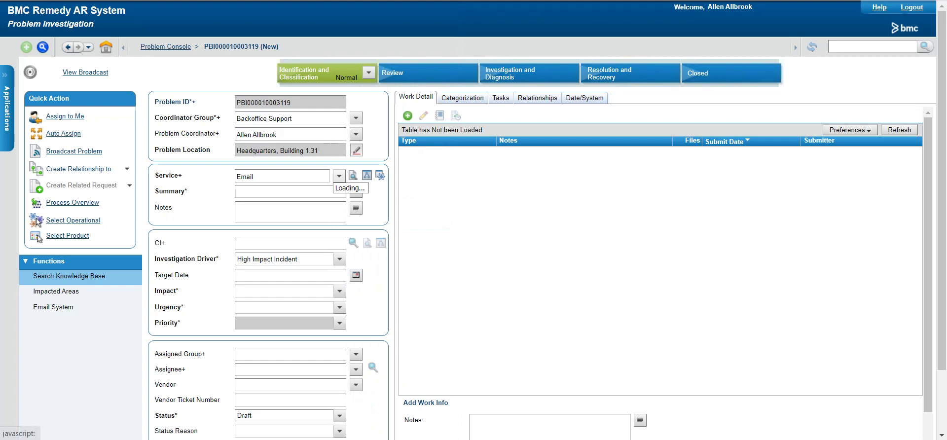
key(Down)
key(Down)
key(Down)
key(Down)
key(Down)
key(Down)
key(Down)
key(Down)
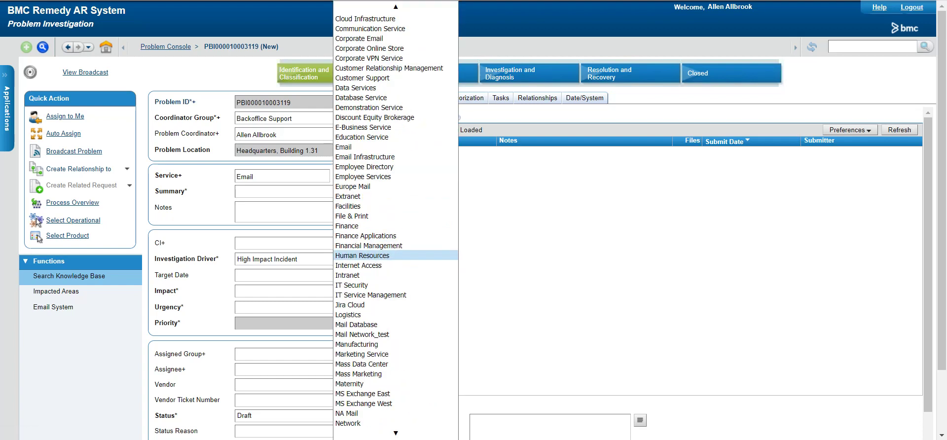
key(Down)
key(Down)
key(Down)
key(Down)
key(Down)
key(Down)
key(Down)
key(Down)
key(Down)
key(Down)
key(Down)
key(Down)
key(Down)
key(Down)
key(Down)
key(Down)
key(Down)
key(Up)
key(Down)
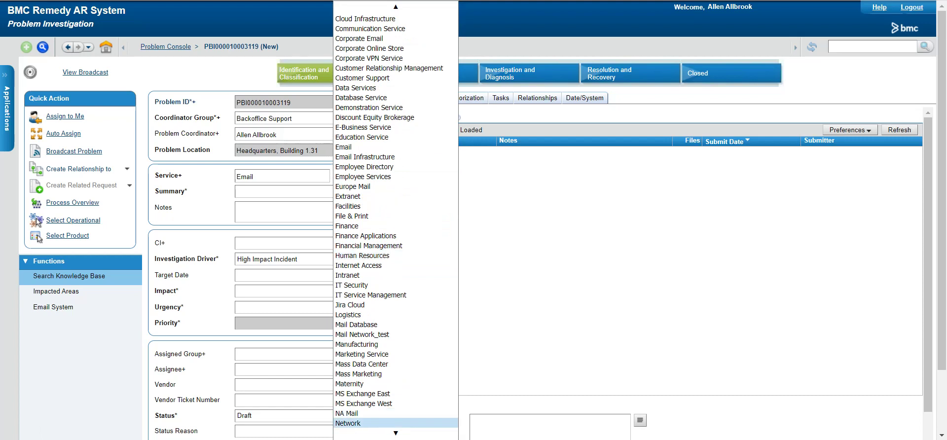
key(Return)
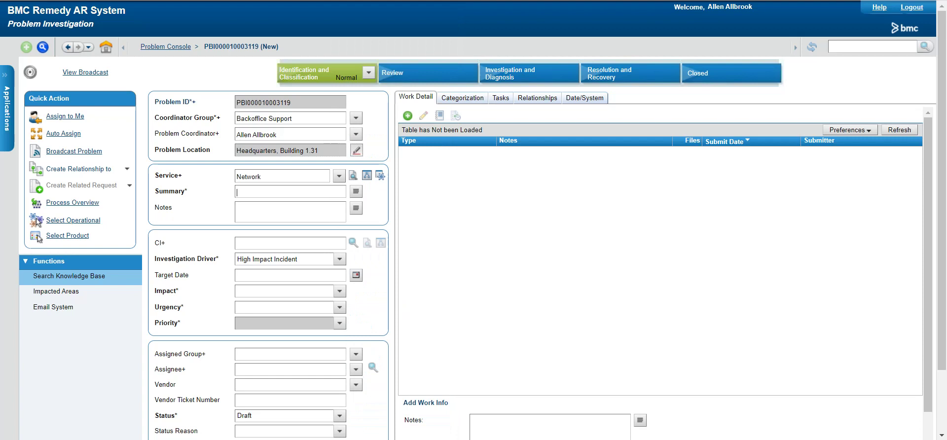
Enter the summary 'abc location went down for 4 hours'
text(abc location went do)
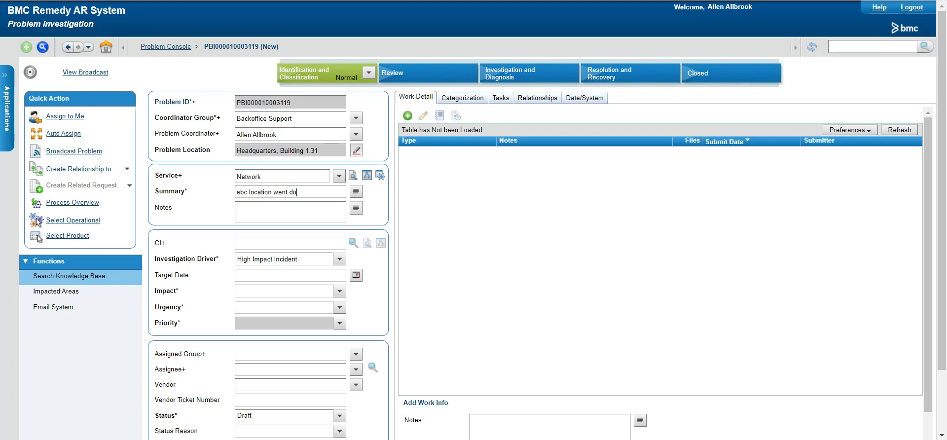
text(wn for 4 hours)
Set the Investigation Driver to Recurring Incidents
click(339, 259)
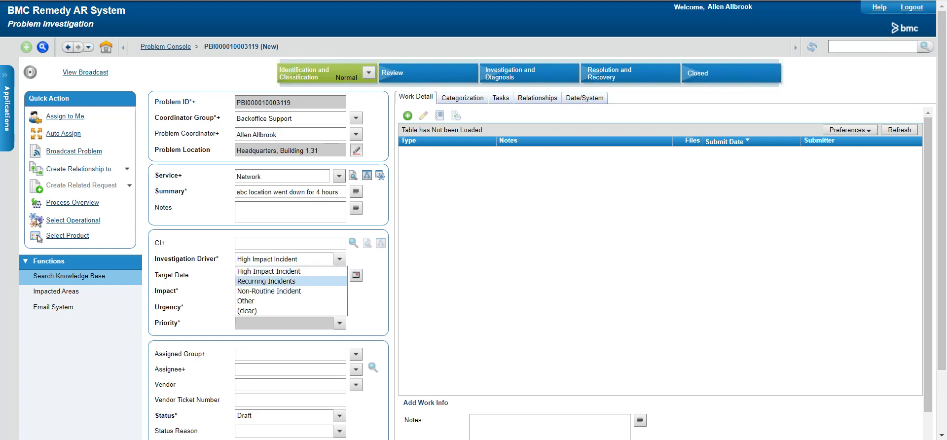
click(267, 281)
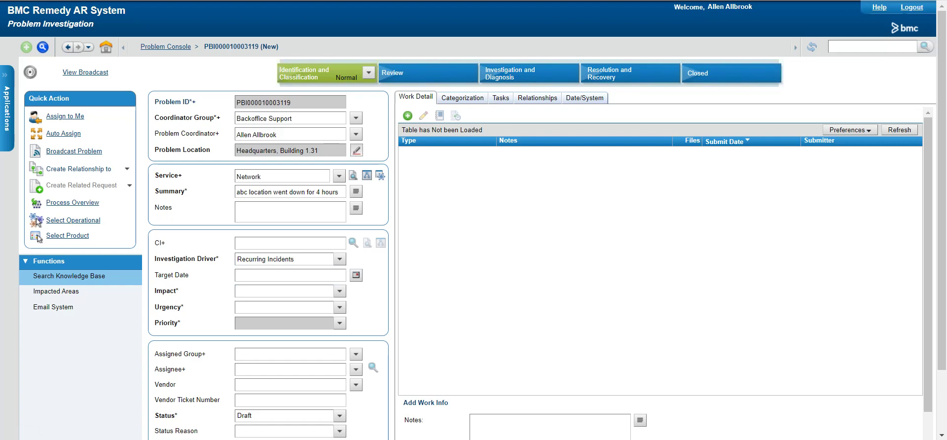
scroll(474, 220, down, 2)
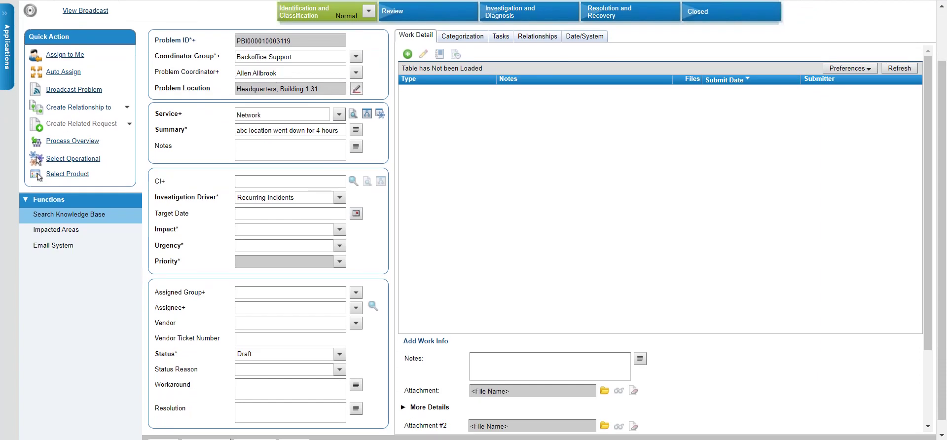
Set Impact to 2-Significant/Large and Urgency to 2-High
click(340, 229)
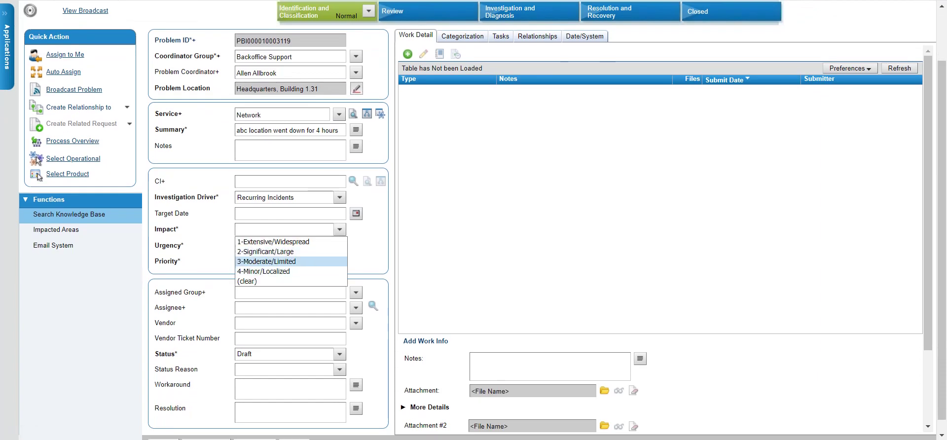
key(Up)
key(Return)
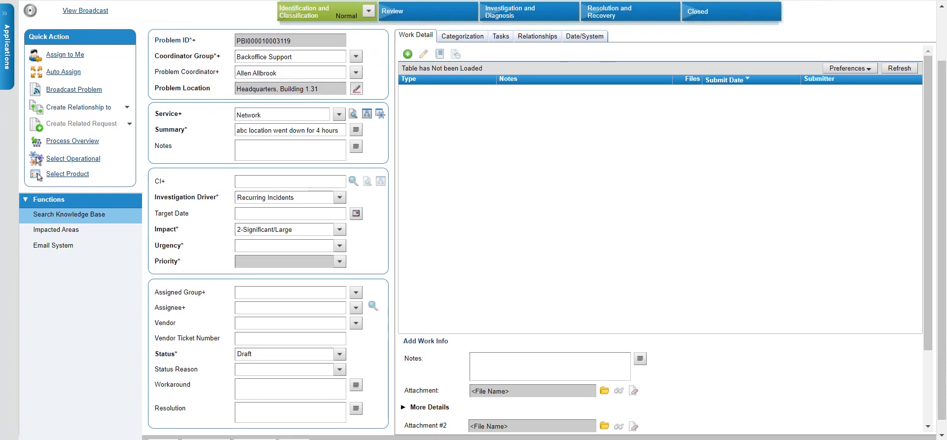
key(alt+Down)
key(Down)
key(Down)
key(Down)
key(Down)
key(Up)
key(Up)
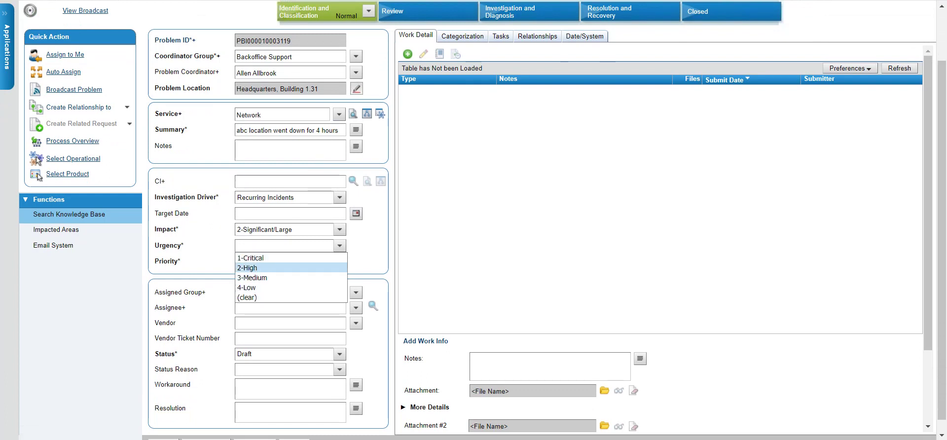
key(Return)
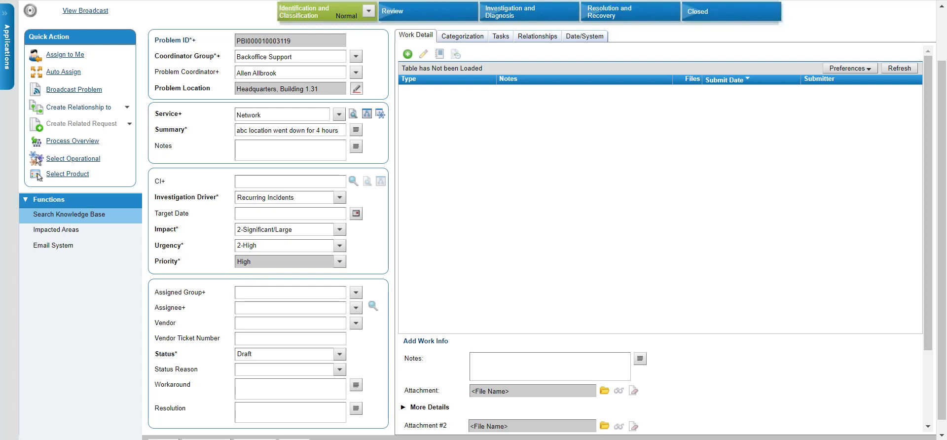
Open the Target Date calendar and close it without choosing a date
key(shift+Tab)
key(shift+Tab)
key(Return)
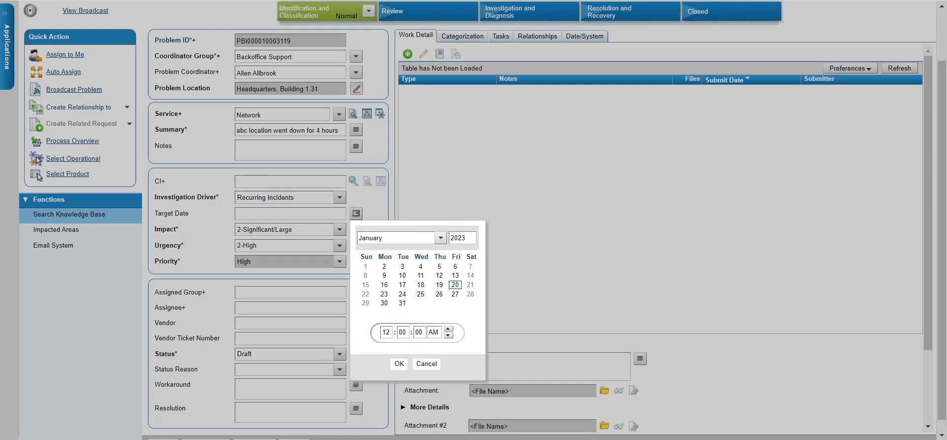
key(Escape)
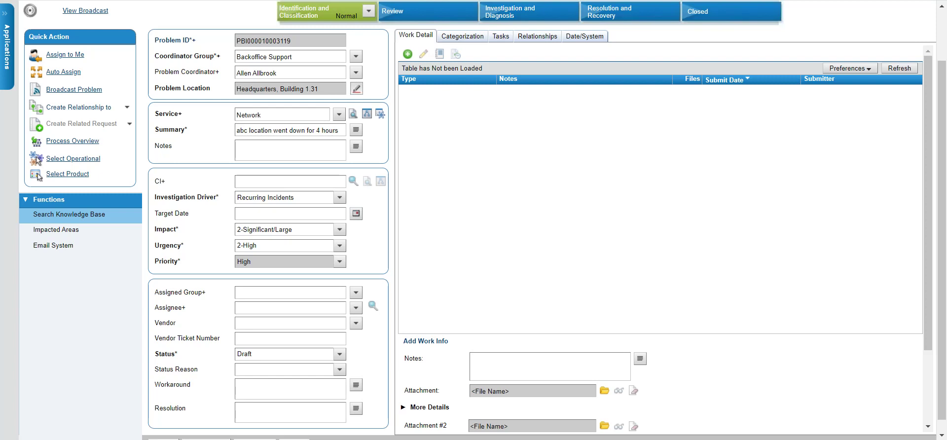
scroll(474, 220, down, 1)
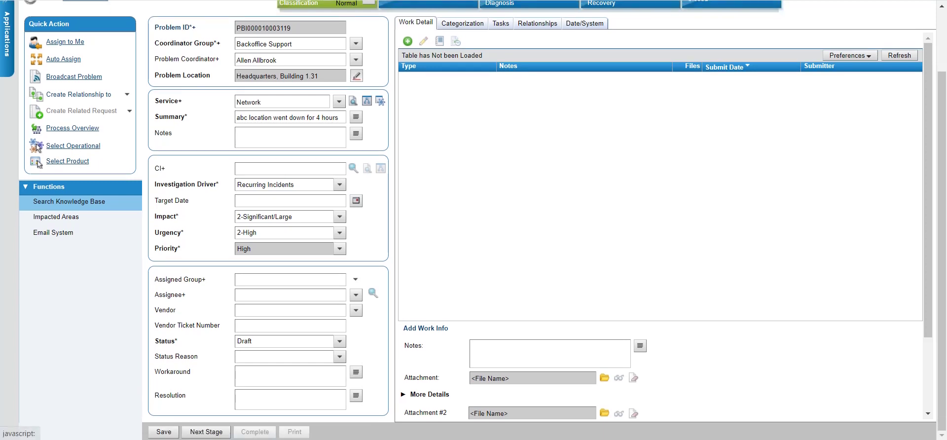
Assign the problem to Centari Systems > IT Operations > Network Support
click(356, 279)
mouse_move(376, 302)
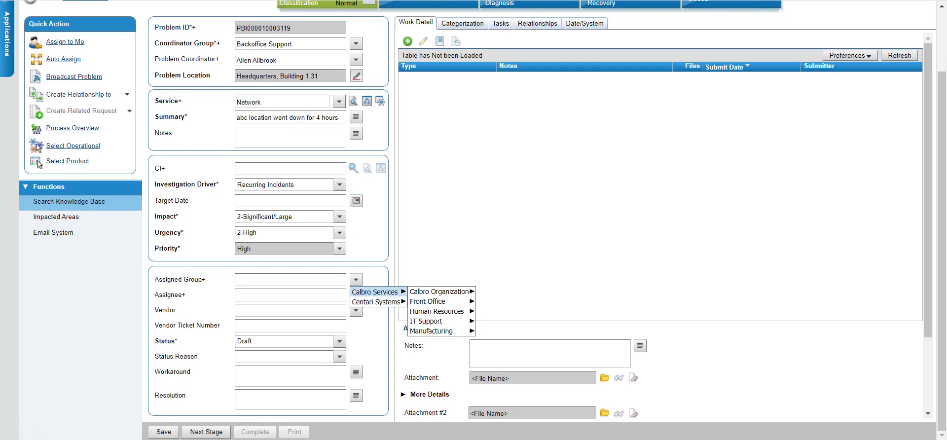
mouse_move(428, 321)
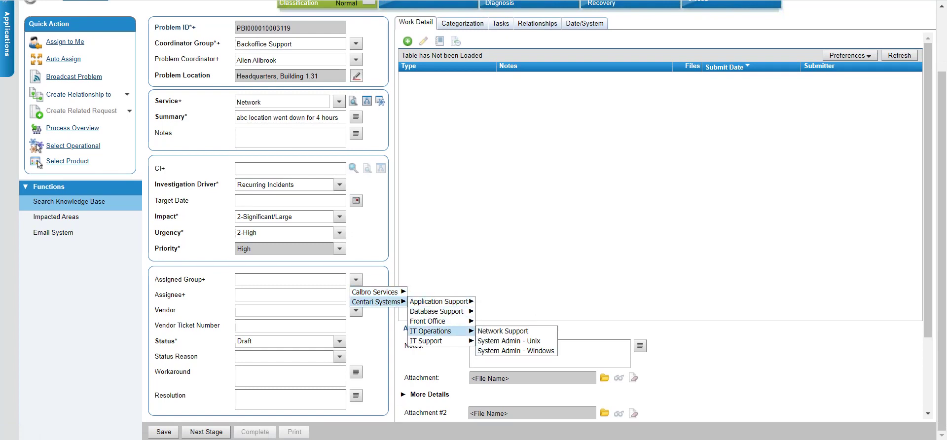
click(502, 331)
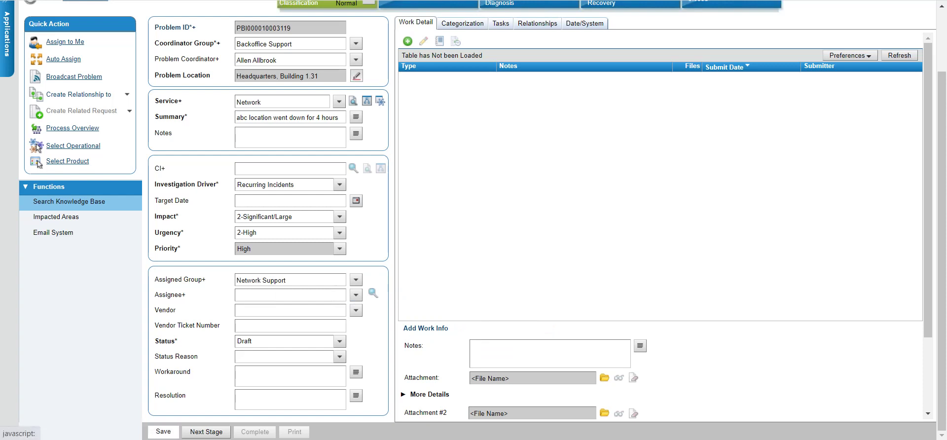
Save the draft investigation and scroll through it to check the saved values
click(164, 432)
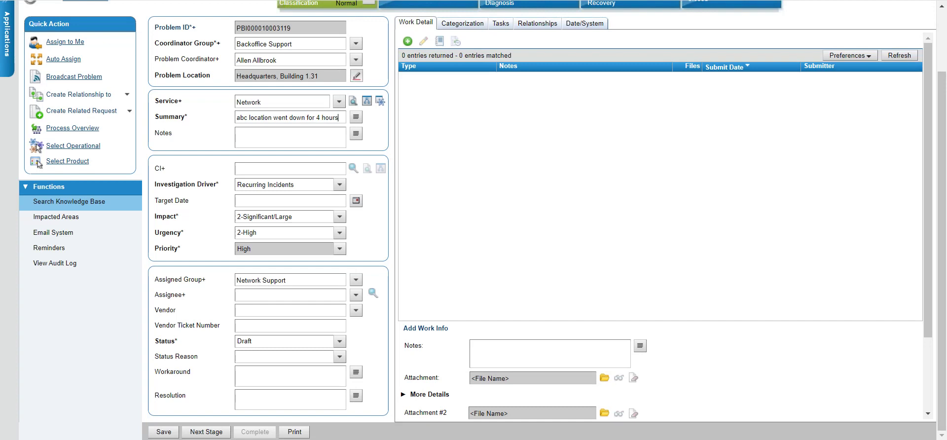
scroll(473, 220, up, 2)
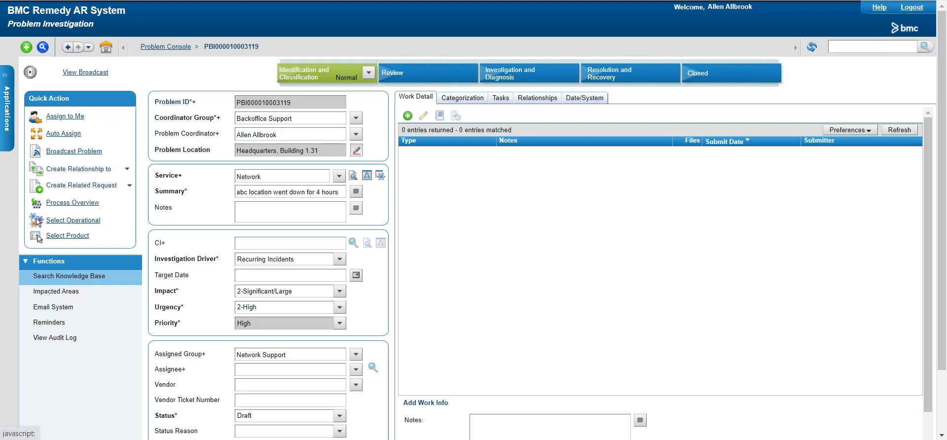
scroll(474, 222, down, 3)
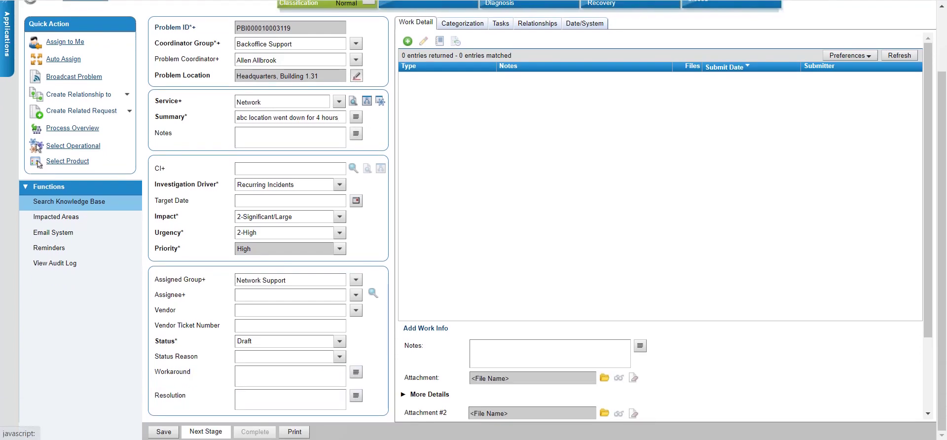
Fill the required Target Date with January 31, 2023 and advance to Under Review
click(206, 431)
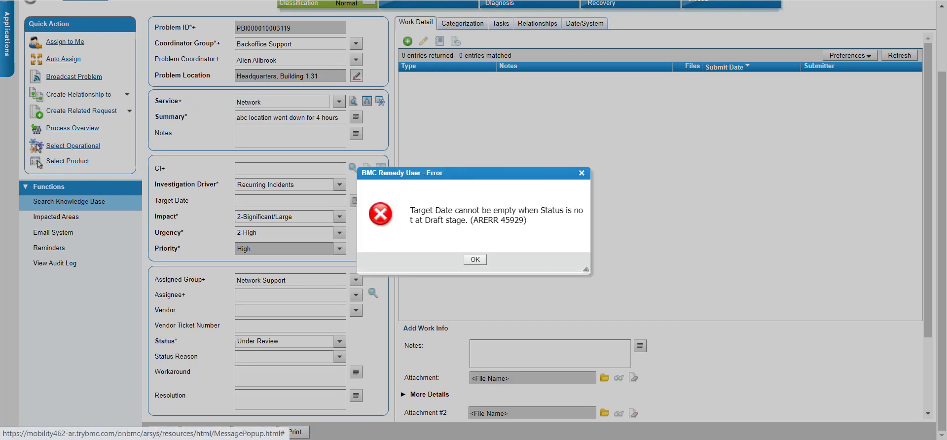
click(475, 260)
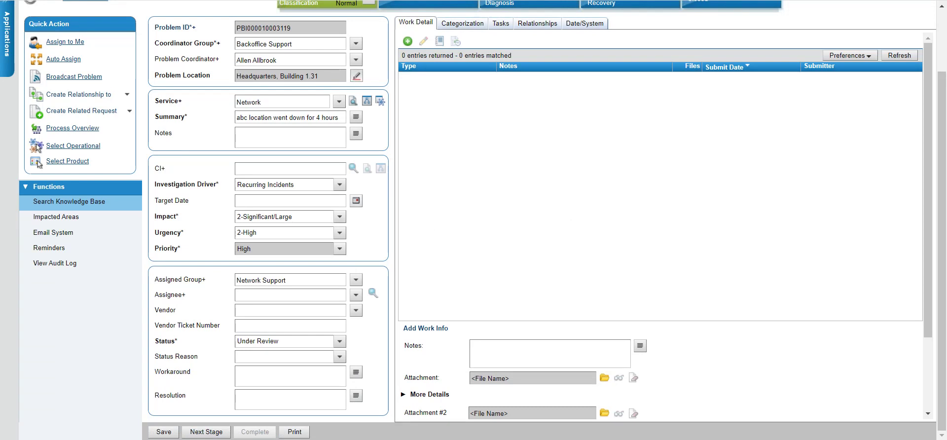
click(356, 200)
click(402, 290)
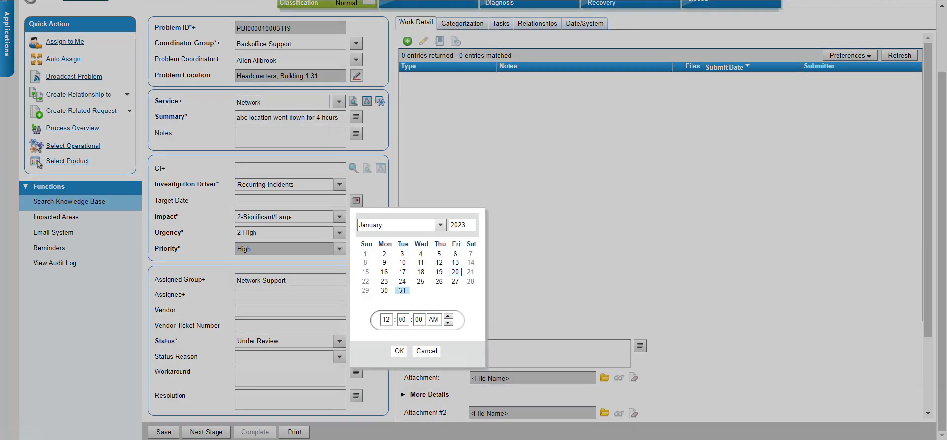
click(400, 352)
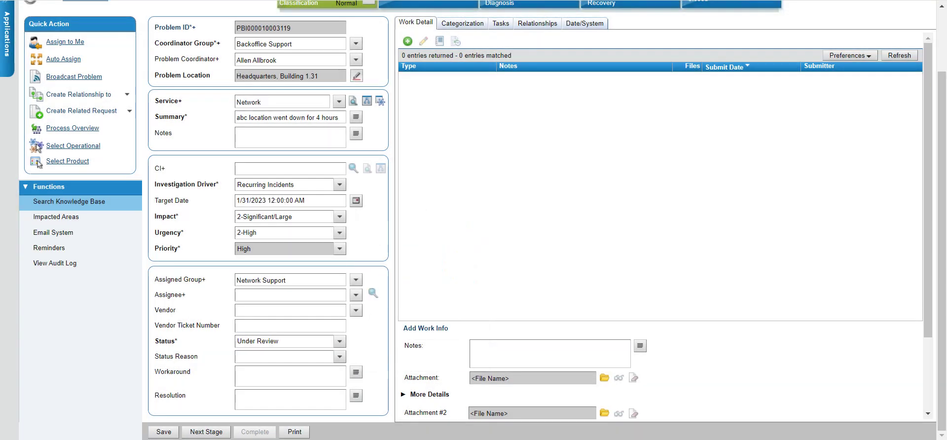
click(205, 431)
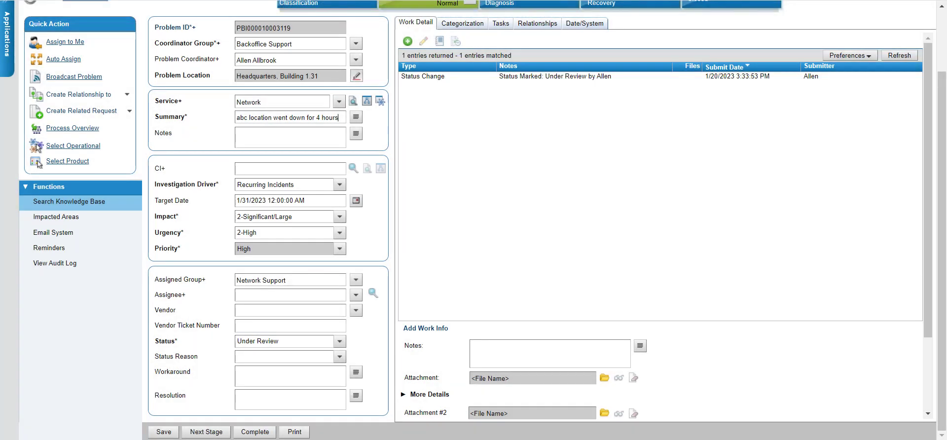
scroll(474, 220, up, 2)
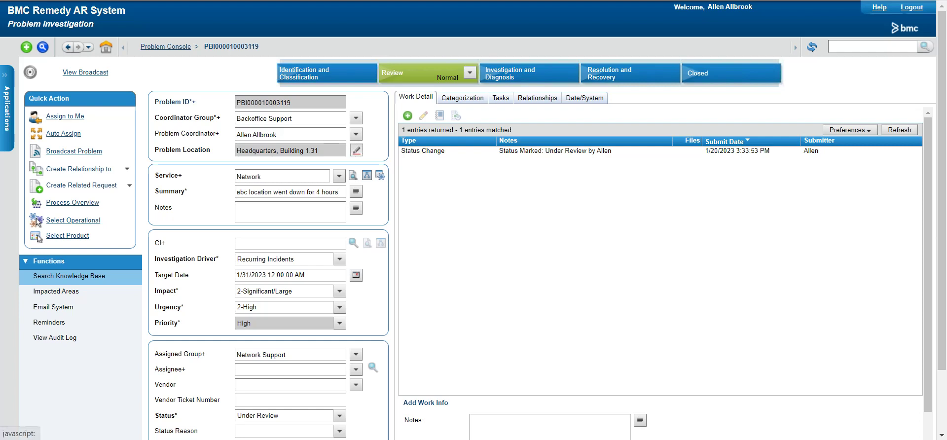
scroll(473, 220, down, 1)
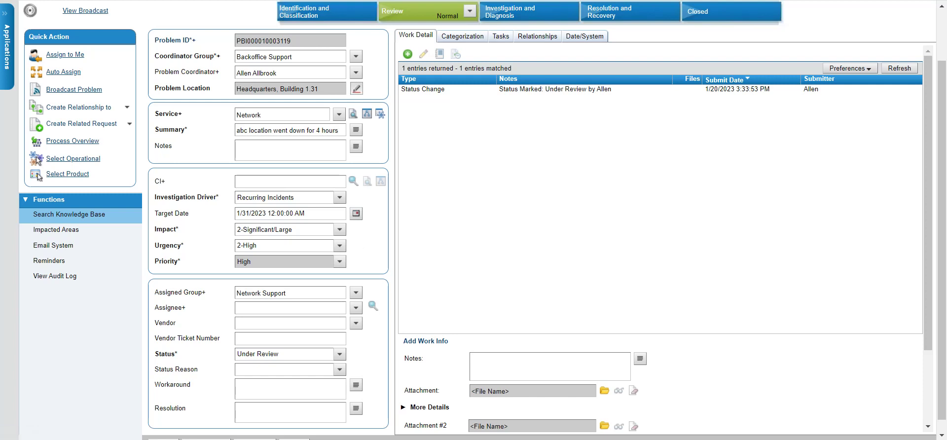
scroll(474, 220, down, 1)
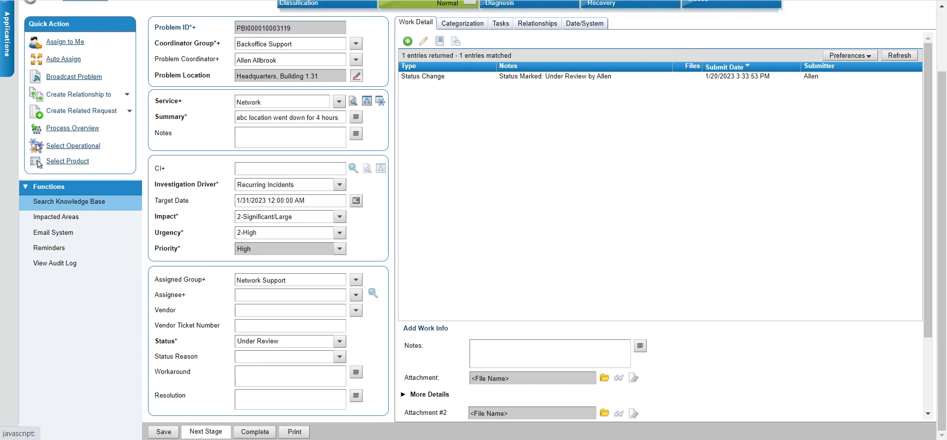
Pick an assignee in the Problem Assignment popup and save to reach Under Investigation
click(205, 431)
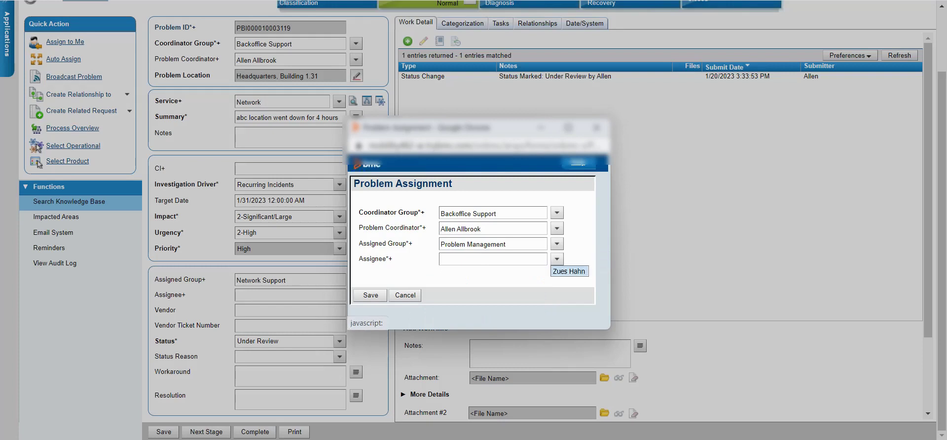
click(569, 271)
click(371, 295)
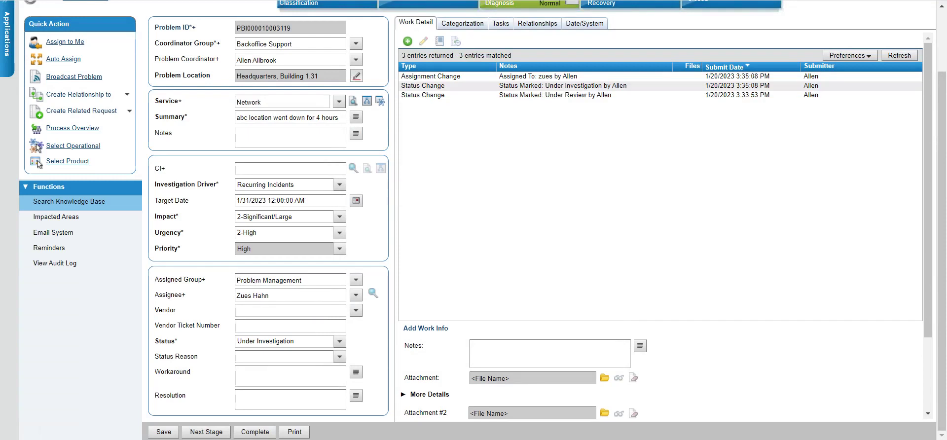
Delete the stray text from the Workaround field
scroll(473, 220, up, 1)
scroll(473, 222, down, 2)
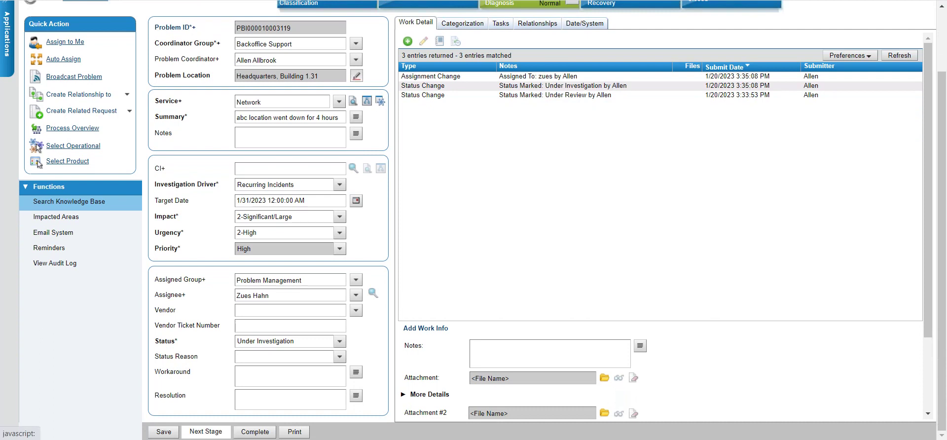
drag(205, 431, 326, 380)
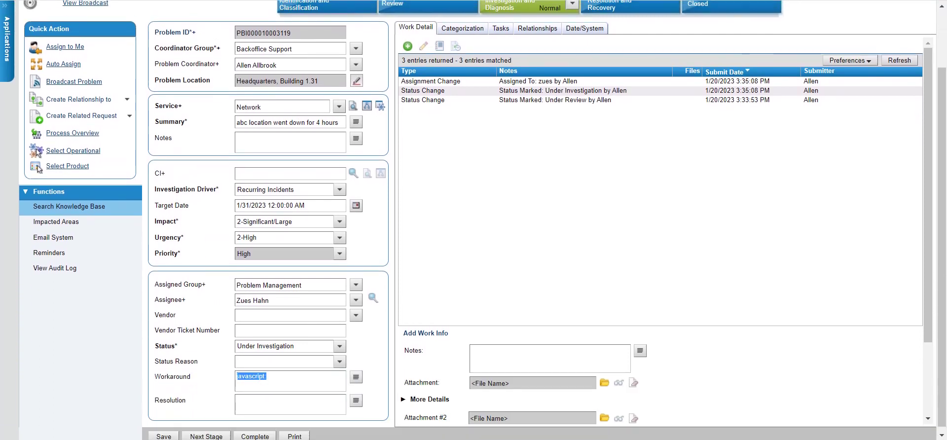
click(267, 371)
key(BackSpace)
key(BackSpace)
key(BackSpace)
key(BackSpace)
key(BackSpace)
key(BackSpace)
key(BackSpace)
key(BackSpace)
key(BackSpace)
key(BackSpace)
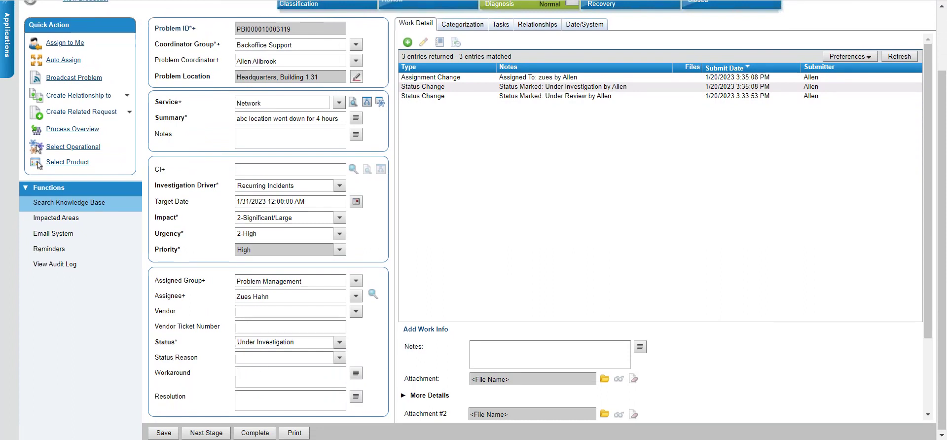
Select the Under Review work log entry and view the Categorization tab
scroll(474, 220, up, 2)
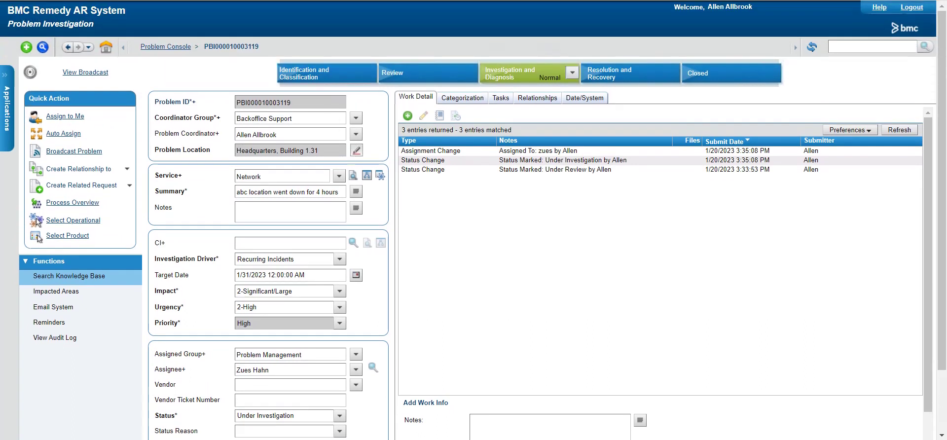
click(422, 170)
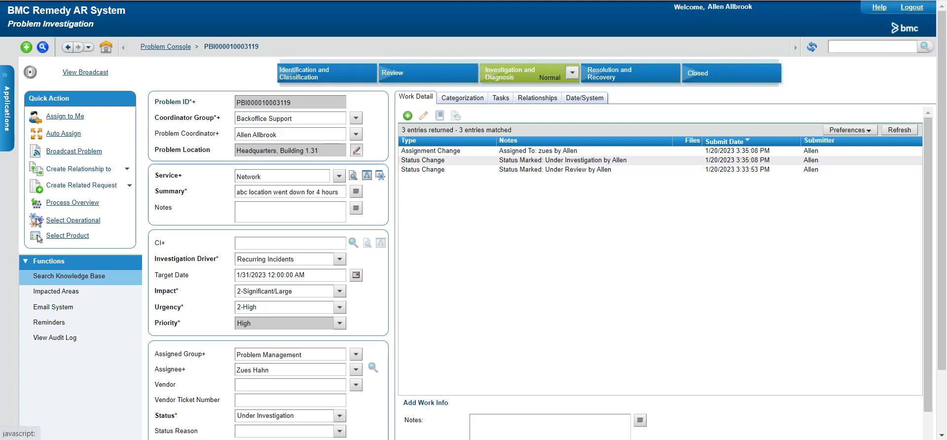
click(462, 97)
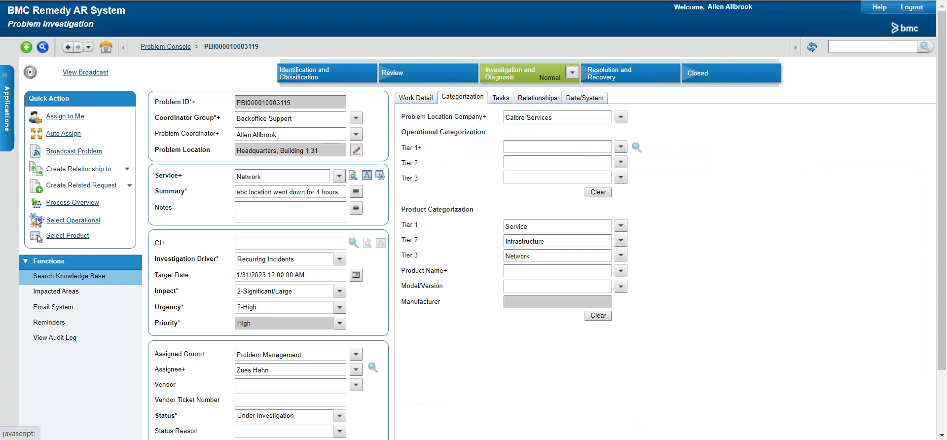
Confirm the Tasks tab lists 0 tasks, then advance the investigation with Next Stage
click(501, 97)
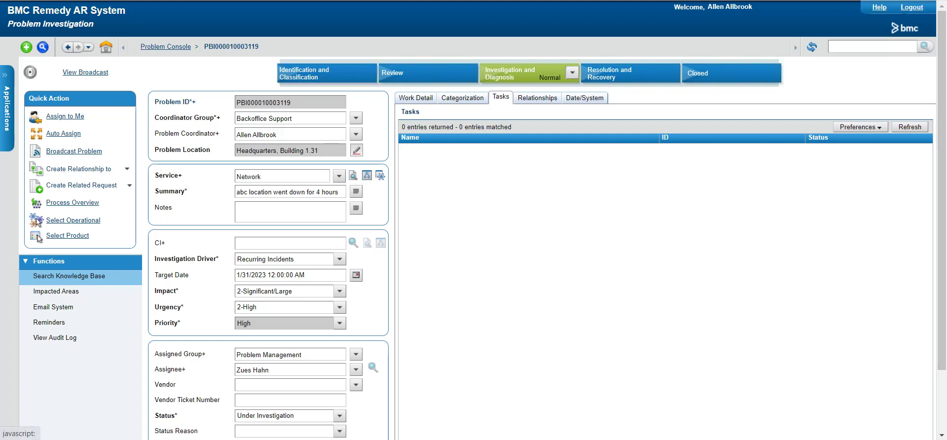
scroll(473, 220, down, 3)
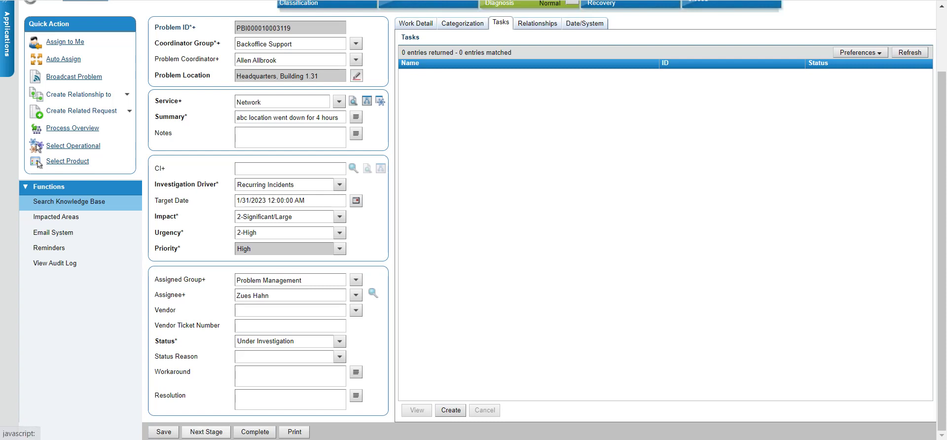
click(207, 431)
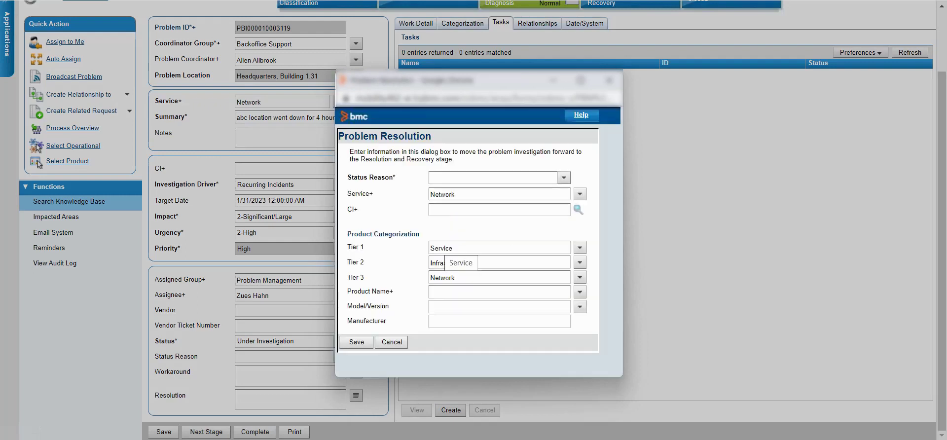
Set the status reason to Solution Database and save, completing the investigation
click(563, 178)
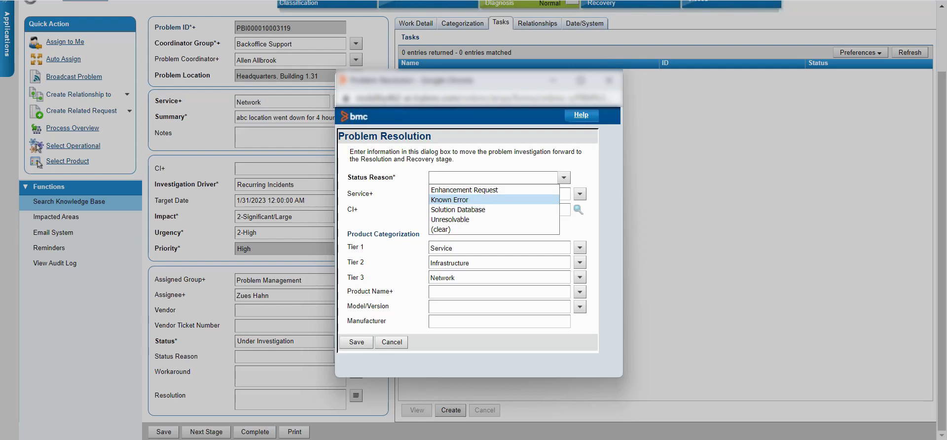
key(Down)
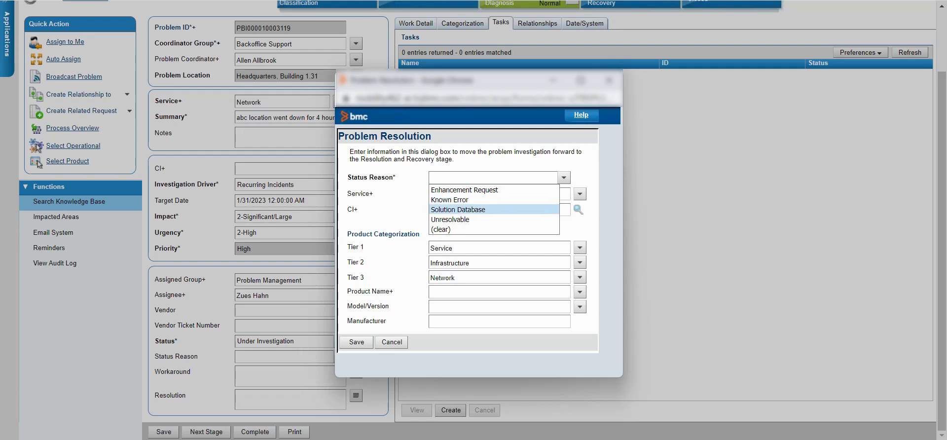
key(Return)
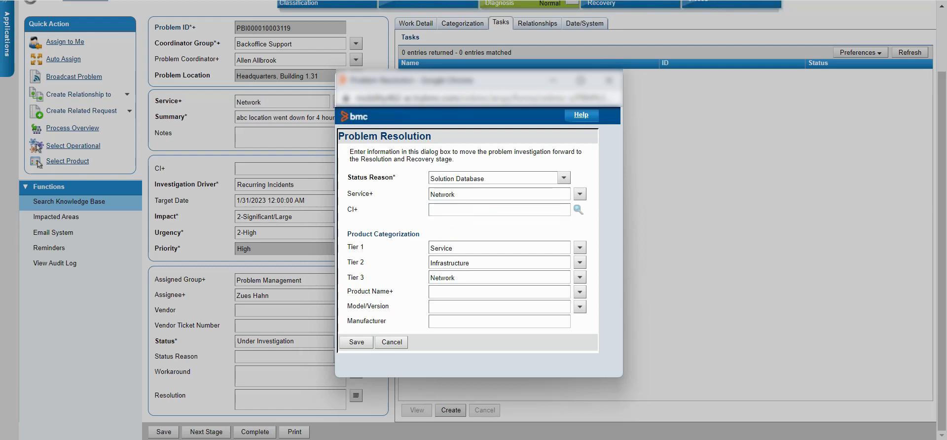
click(357, 342)
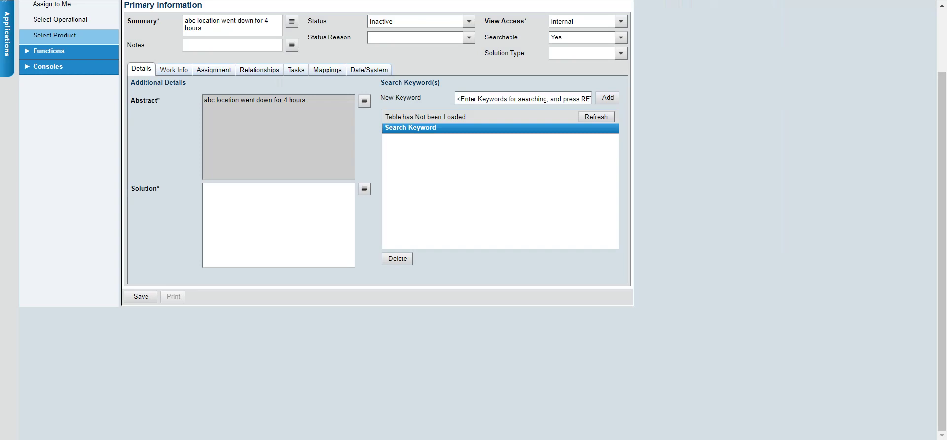
Enter the solution steps step1, step2 and step3 in the solution entry
scroll(474, 198, up, 3)
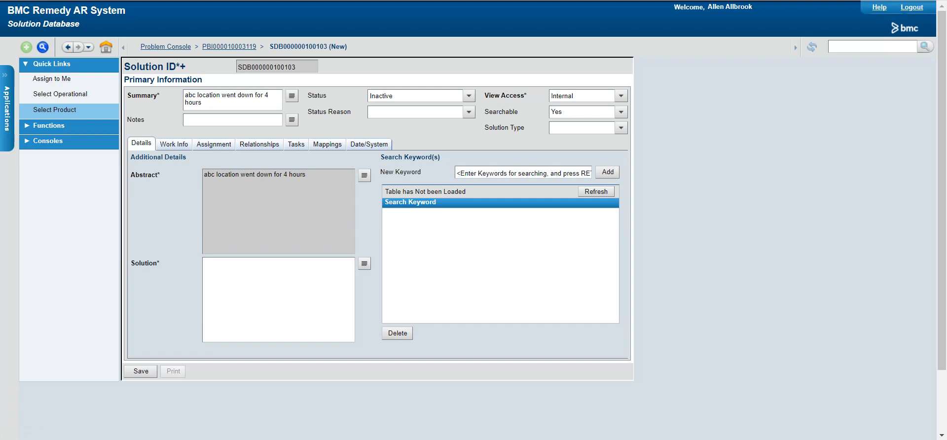
text(ste)
text(p)
text(1 )
text(step3)
key(BackSpace)
text(2 )
text(step)
text(3)
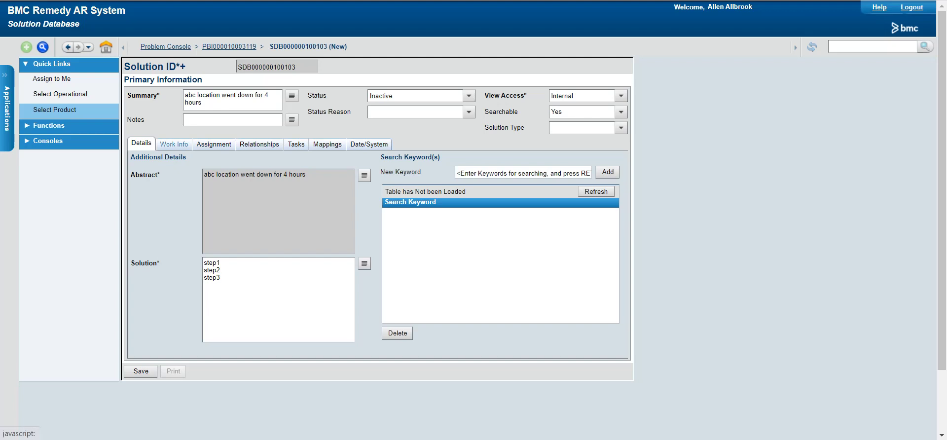
Make the solution entry Active with Public view access, save it, and dismiss the keywords warning
click(174, 144)
click(141, 143)
click(468, 95)
click(415, 112)
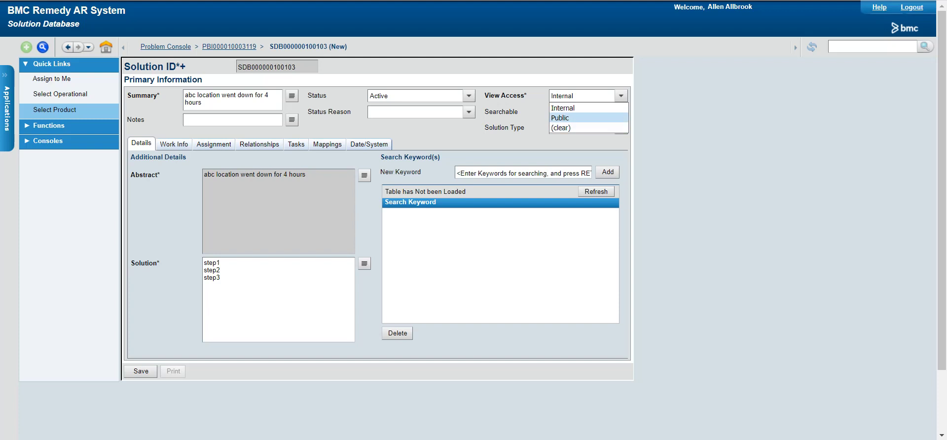
click(560, 118)
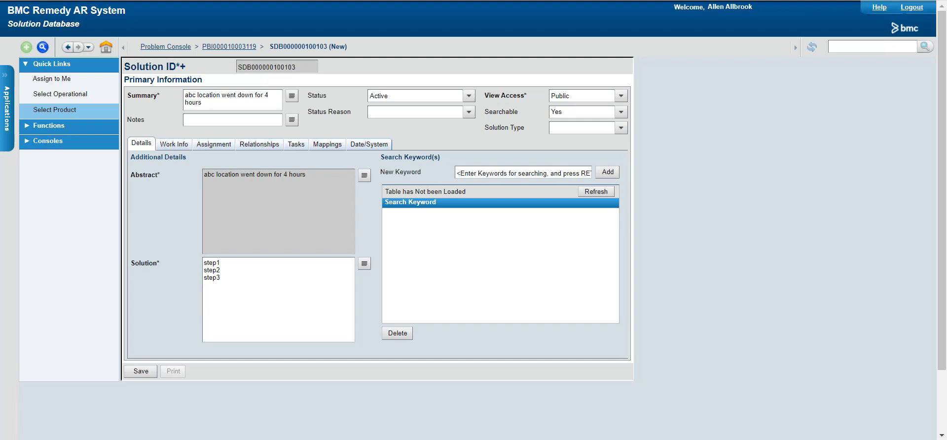
click(141, 371)
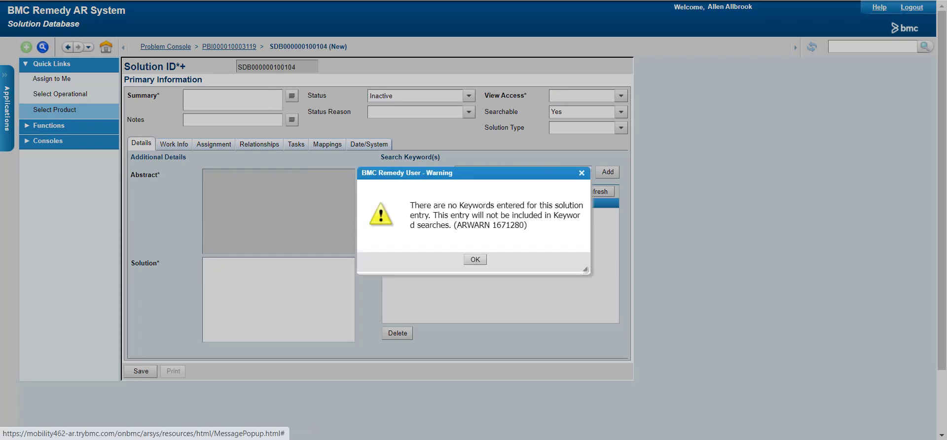
click(475, 259)
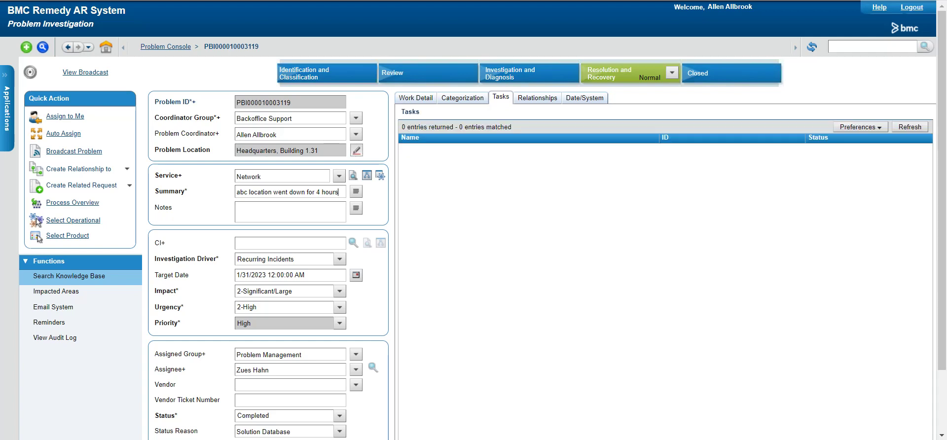
click(538, 97)
click(493, 160)
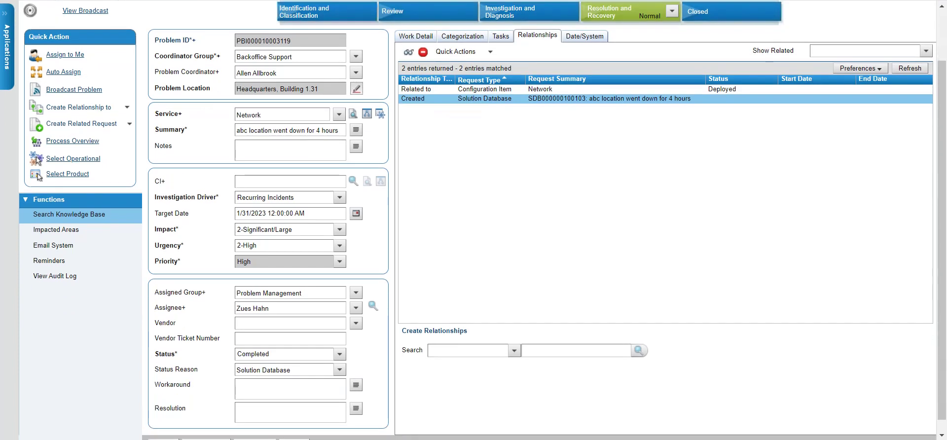
scroll(474, 220, down, 3)
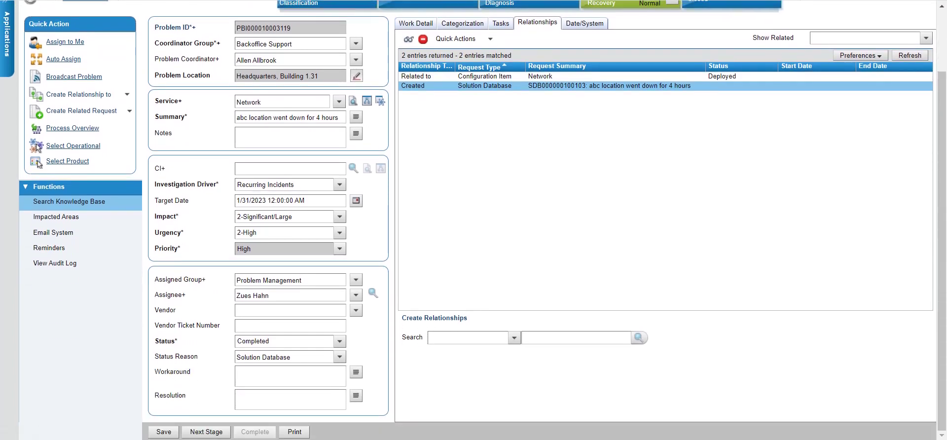
scroll(474, 220, up, 3)
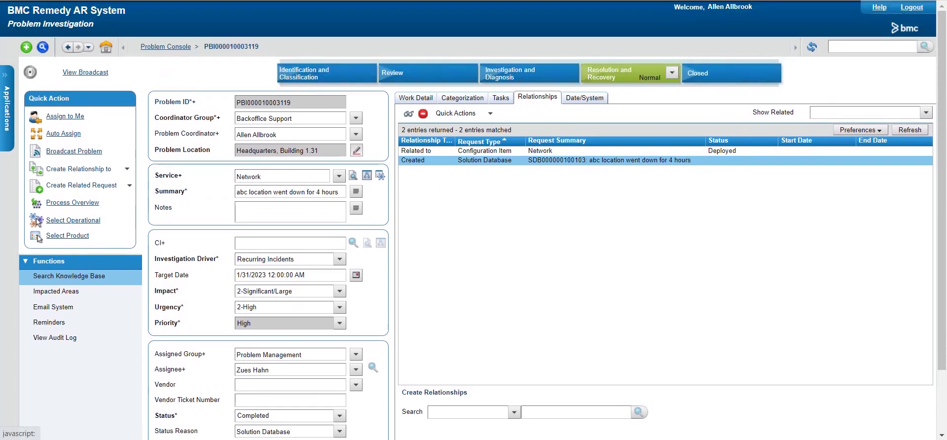
scroll(474, 220, down, 3)
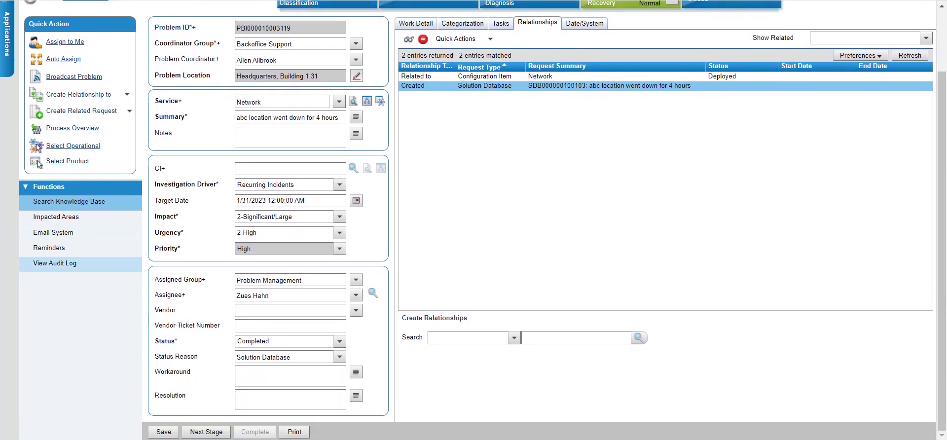
scroll(474, 220, up, 3)
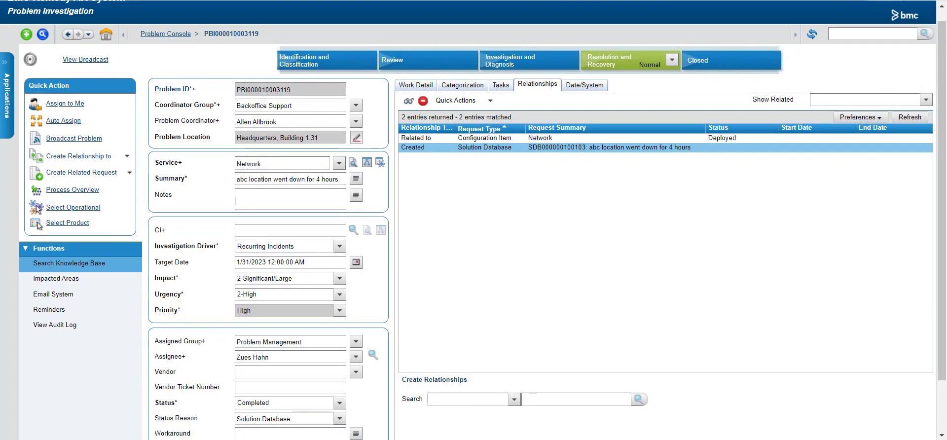
scroll(474, 220, down, 3)
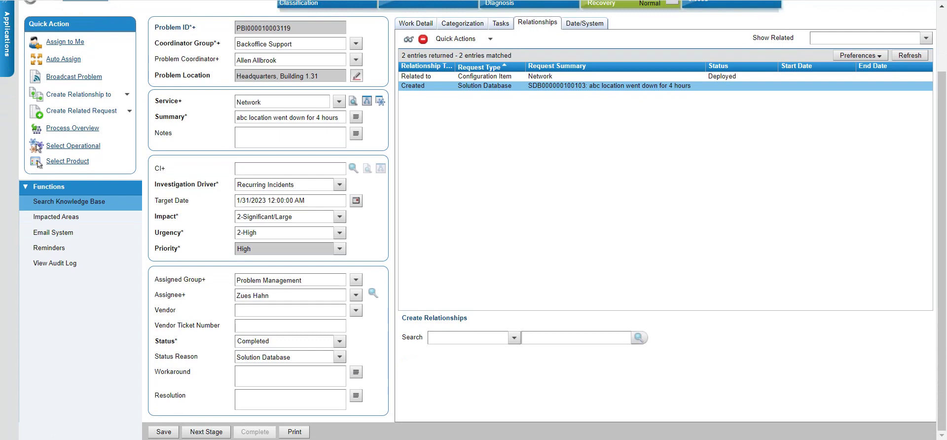
Search the knowledge base for 'network' and switch to Advanced Search
click(69, 201)
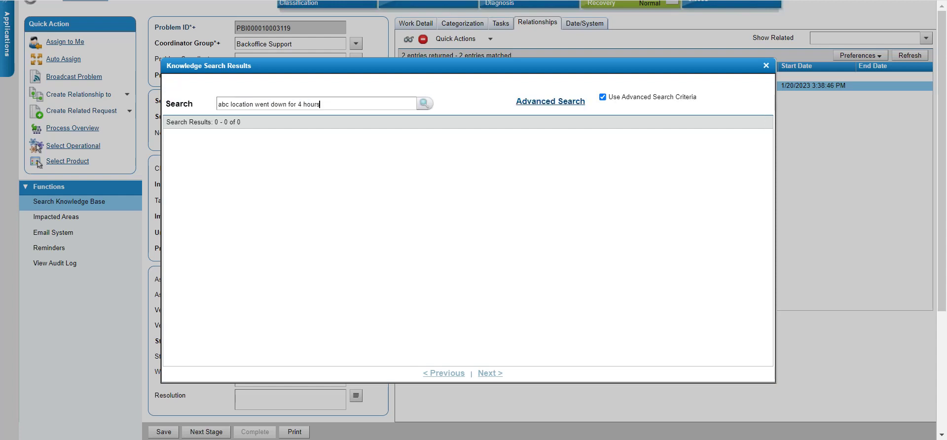
key(ctrl+shift+Left)
key(ctrl+shift+Left)
key(ctrl+shift+Left)
key(ctrl+shift+Left)
key(ctrl+shift+Left)
key(ctrl+shift+Left)
key(ctrl+shift+Left)
text(network)
key(BackSpace)
key(BackSpace)
key(BackSpace)
key(BackSpace)
key(BackSpace)
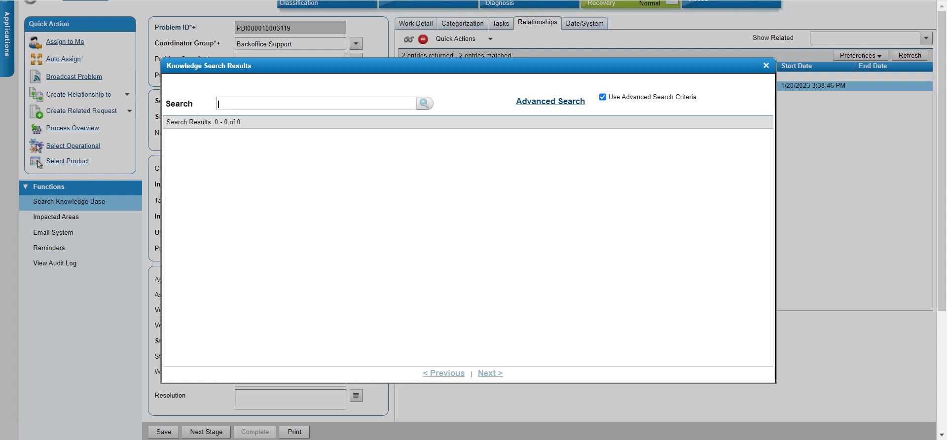
text(network)
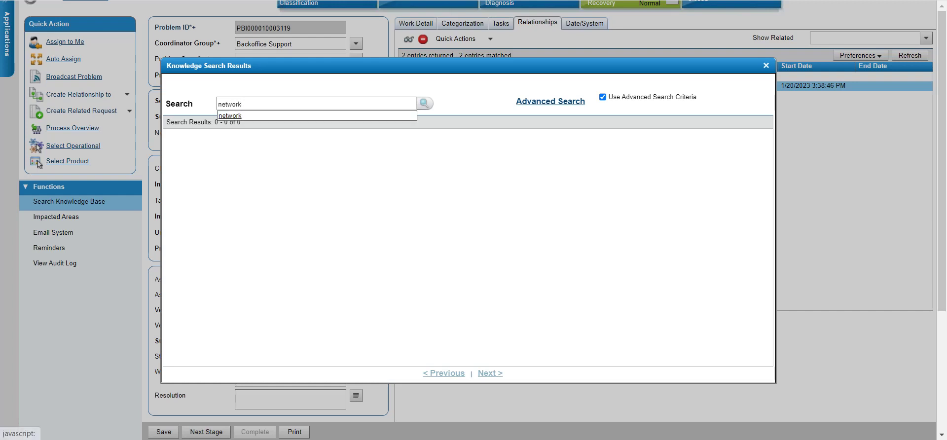
key(Escape)
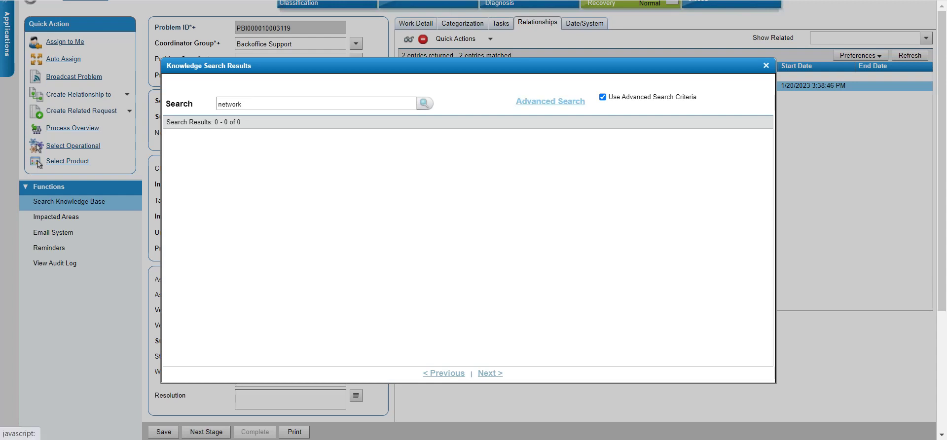
click(550, 101)
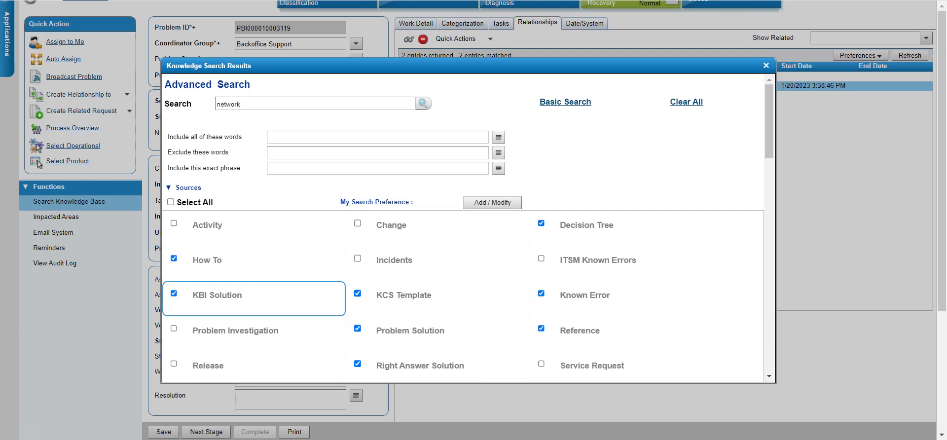
Tick the Solution source, run the search, and dismiss the note about 0 results
scroll(254, 286, down, 1)
scroll(254, 284, down, 3)
scroll(439, 261, up, 3)
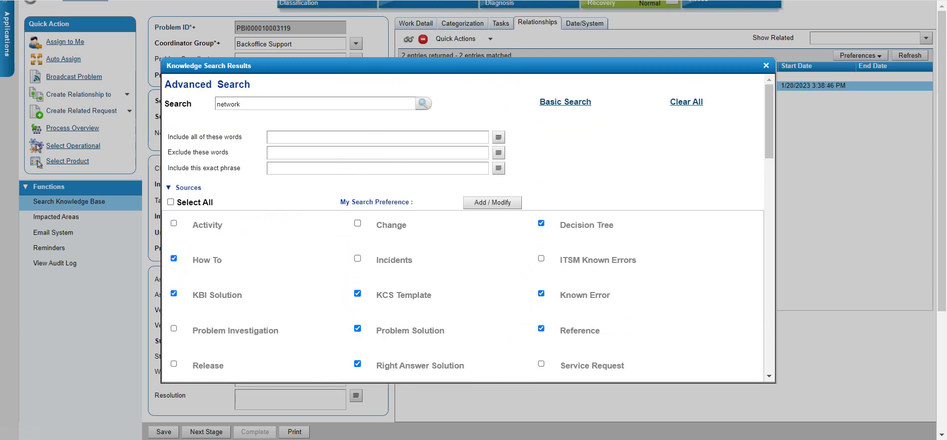
scroll(437, 251, down, 3)
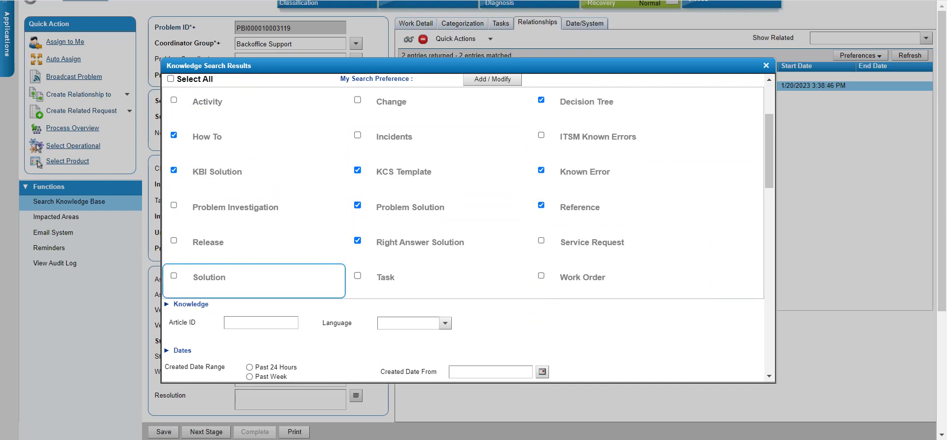
click(174, 276)
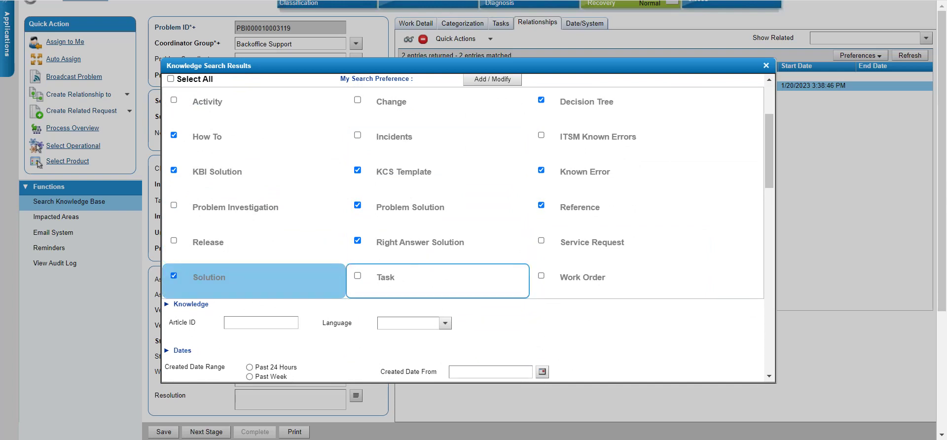
scroll(437, 280, up, 3)
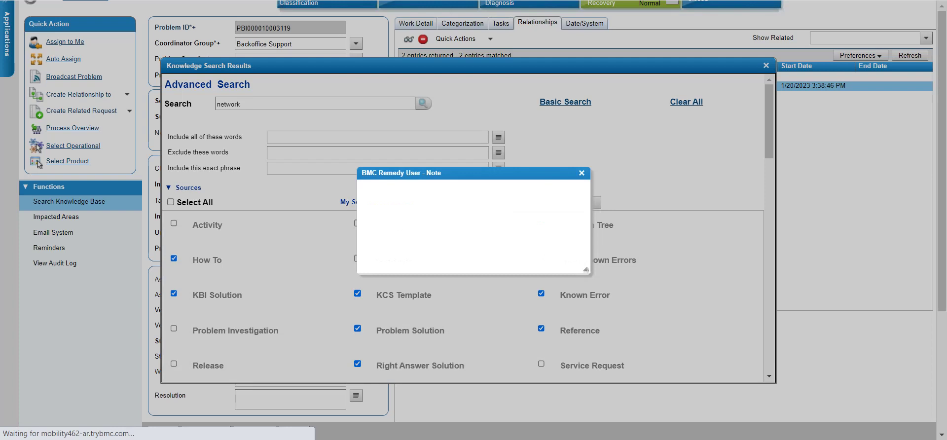
click(475, 259)
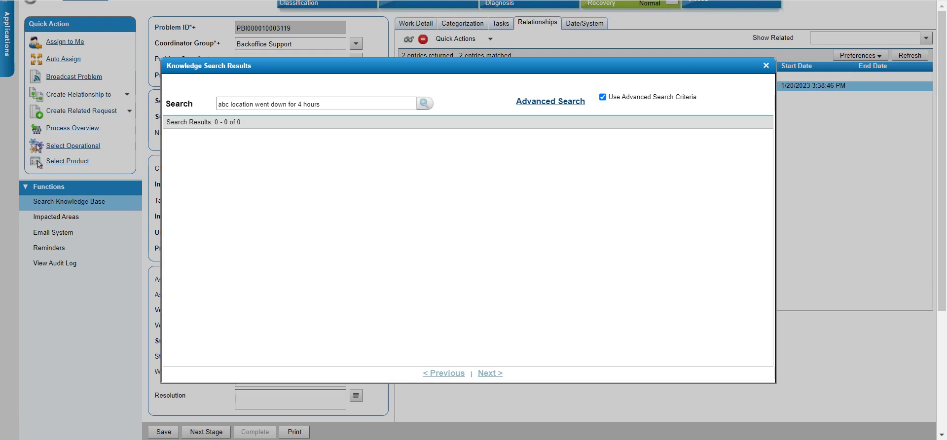
Clear the Search field text and close the Knowledge Search Results window
key(ctrl+a)
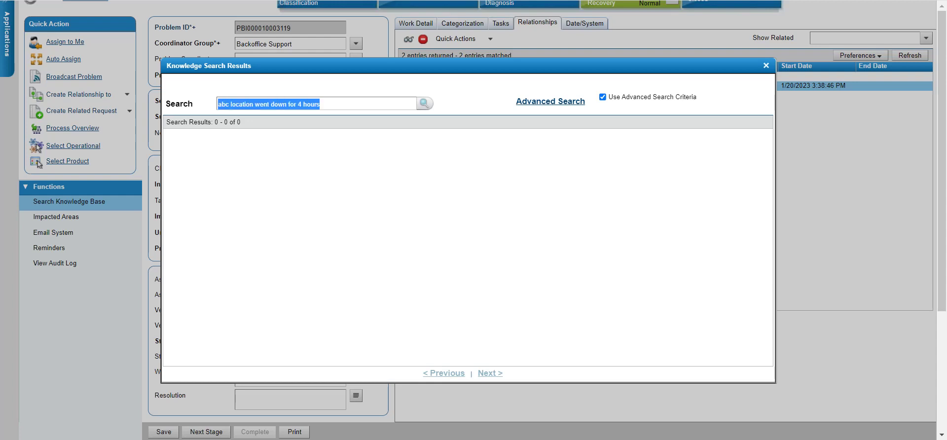
key(BackSpace)
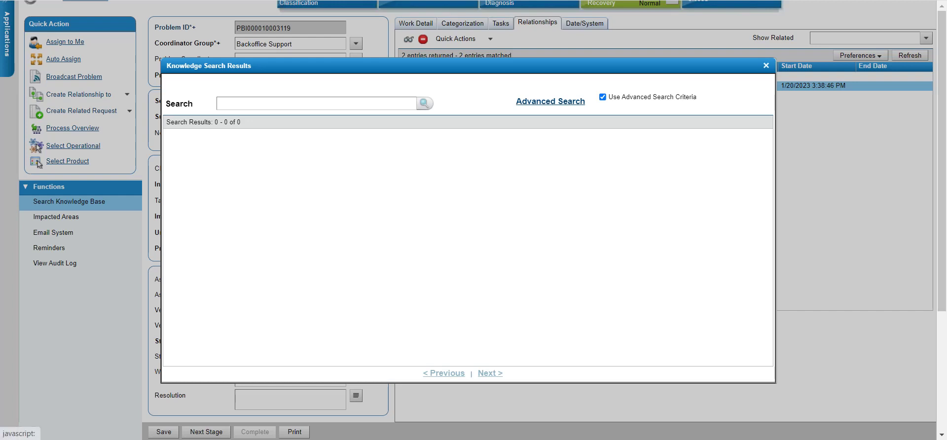
key(Escape)
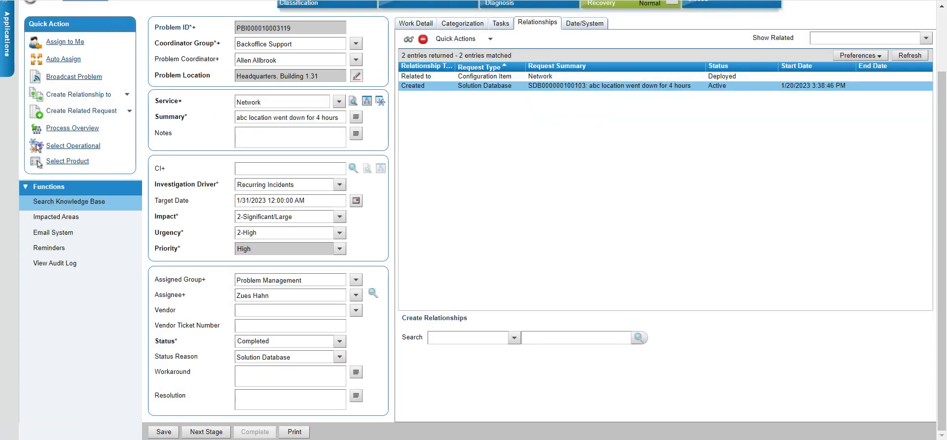
Enter 'workaround' as the Workaround and 'resoltion' as the Resolution, then save
text(t)
text(work)
text(around)
text(reso)
text(ltion)
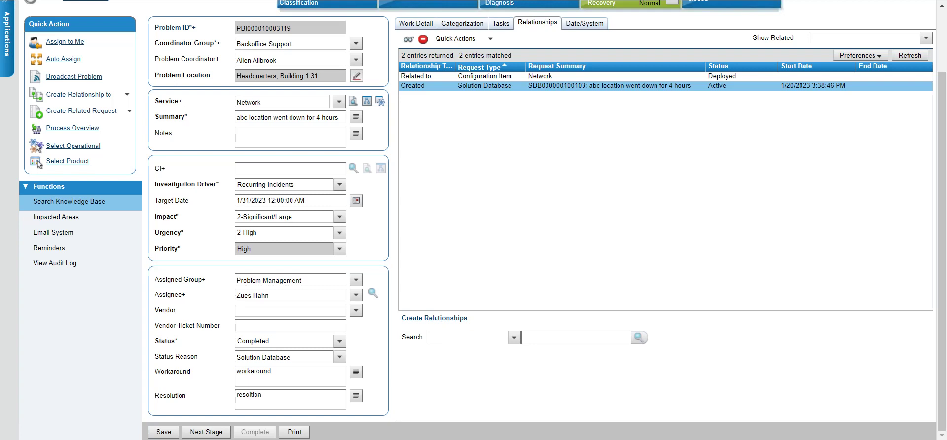
click(163, 431)
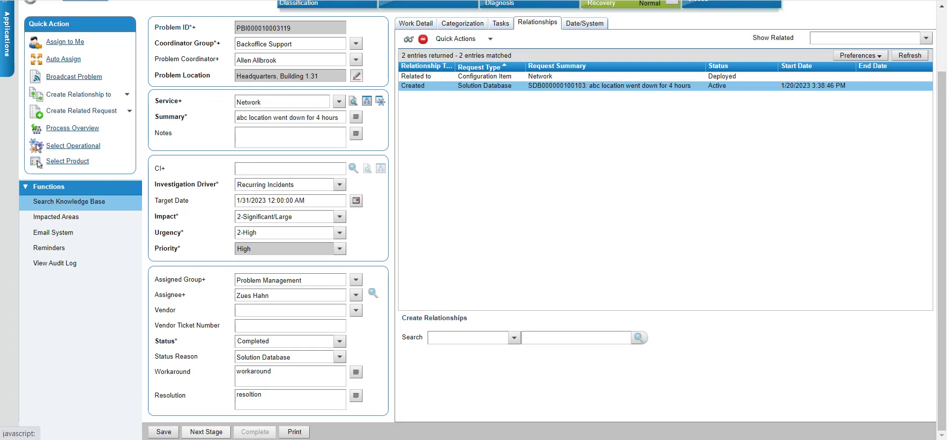
click(207, 431)
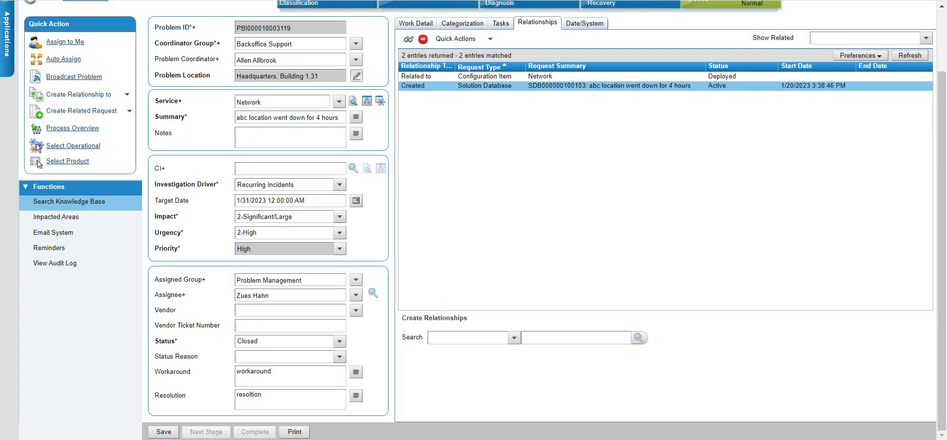
scroll(473, 220, up, 3)
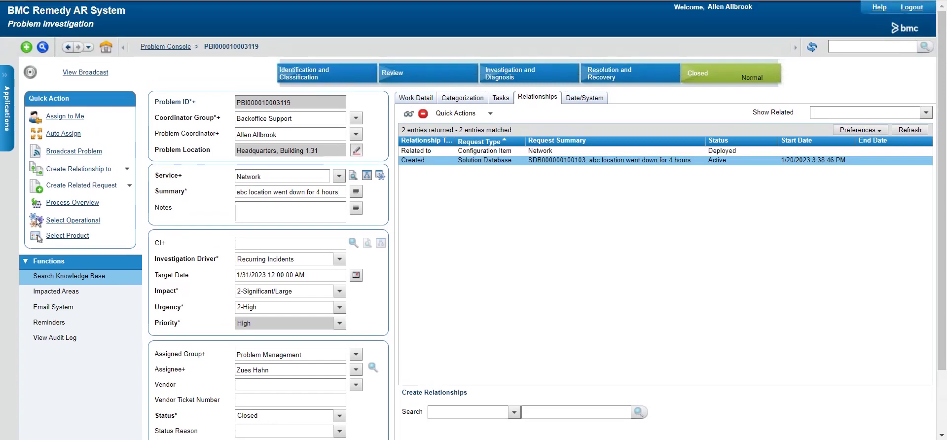